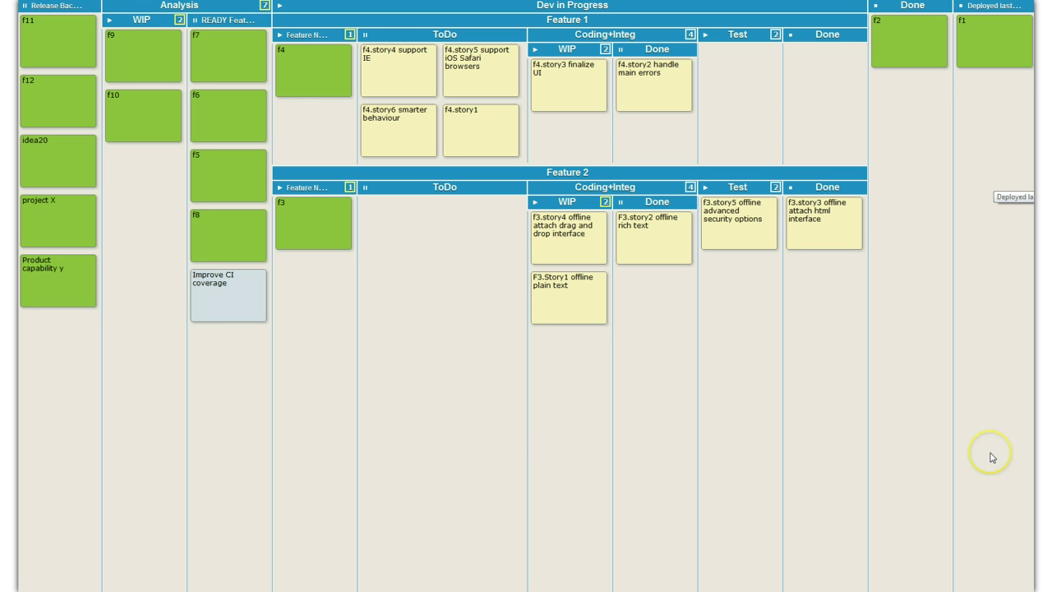
Move the f1 card from the Deployed last 2w lane to the Archive.
left_click(978, 23)
right_click(978, 22)
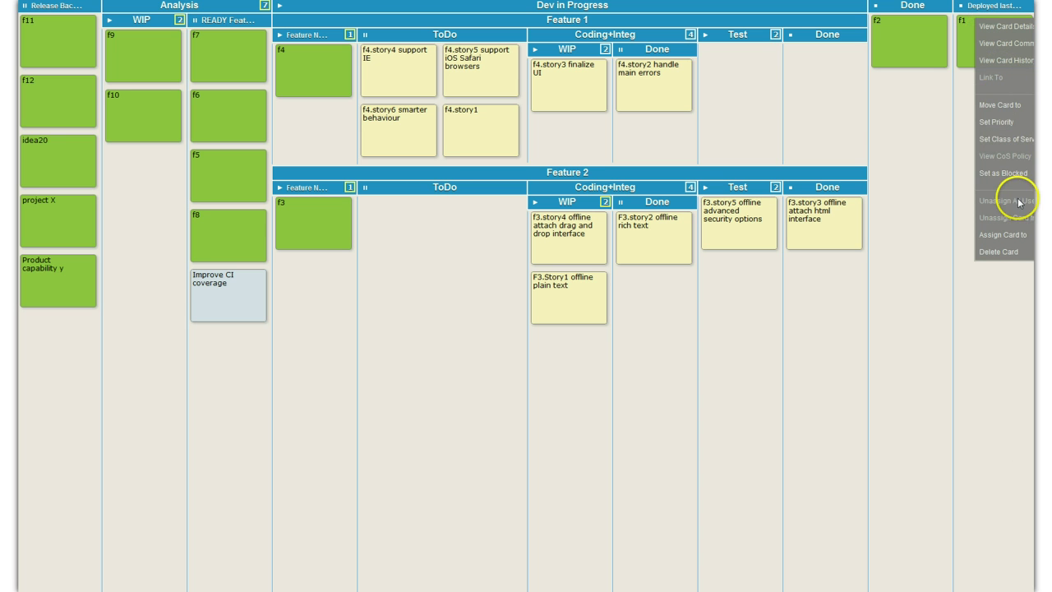
mouse_move(1010, 106)
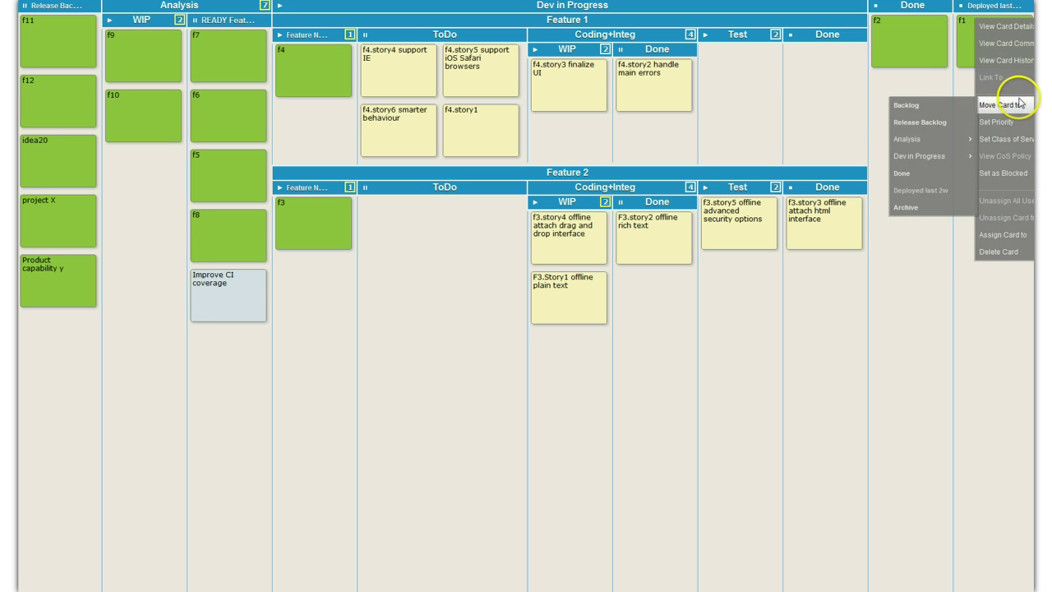
left_click(924, 216)
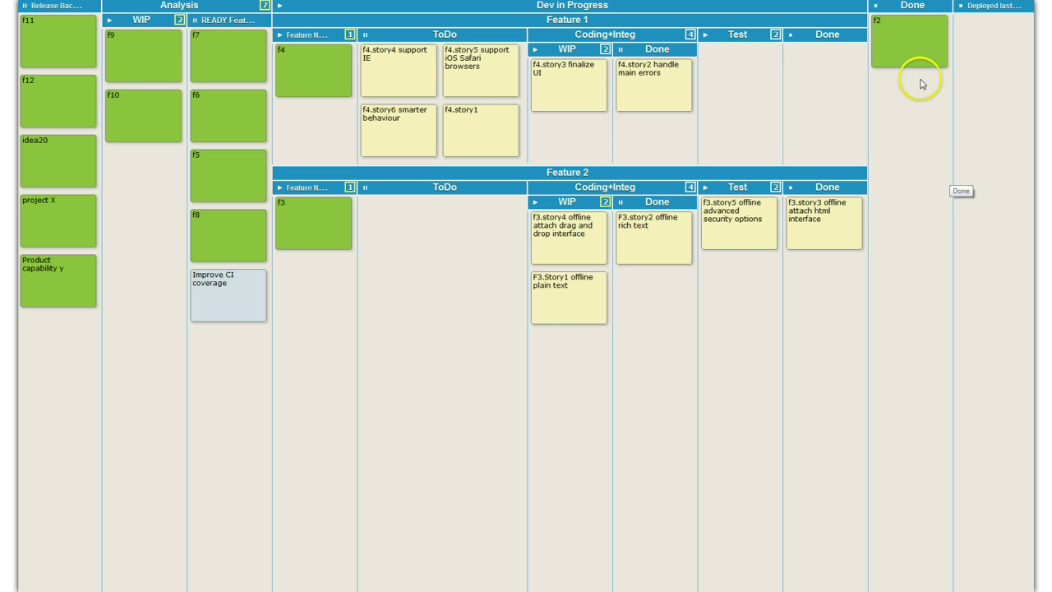
Move the f2 card from the board's Done lane to the Deployed last 2w lane.
left_click_drag(915, 47, 995, 51)
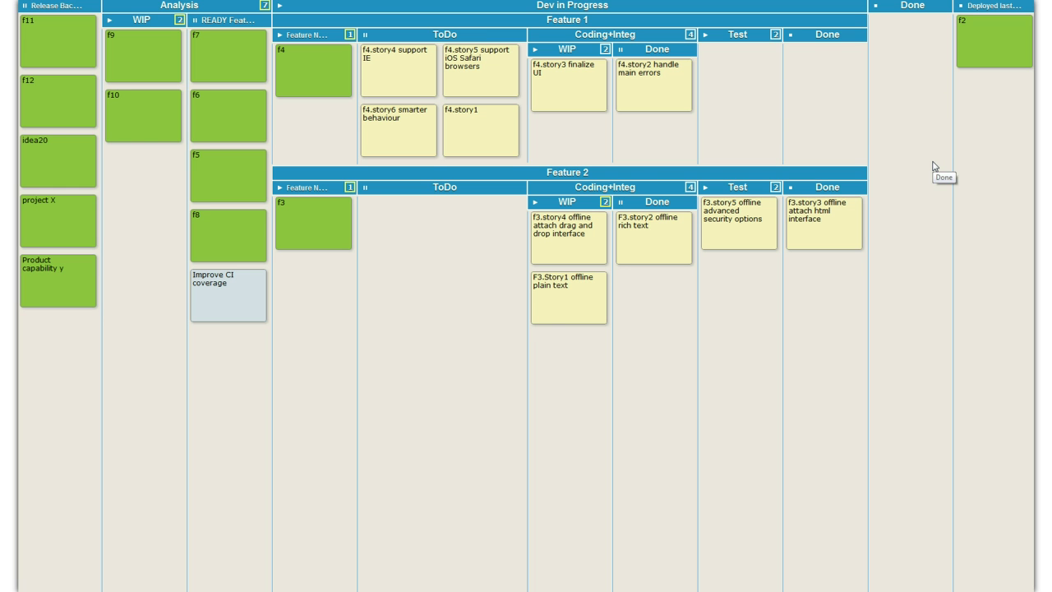
left_click(900, 192)
left_click(914, 165)
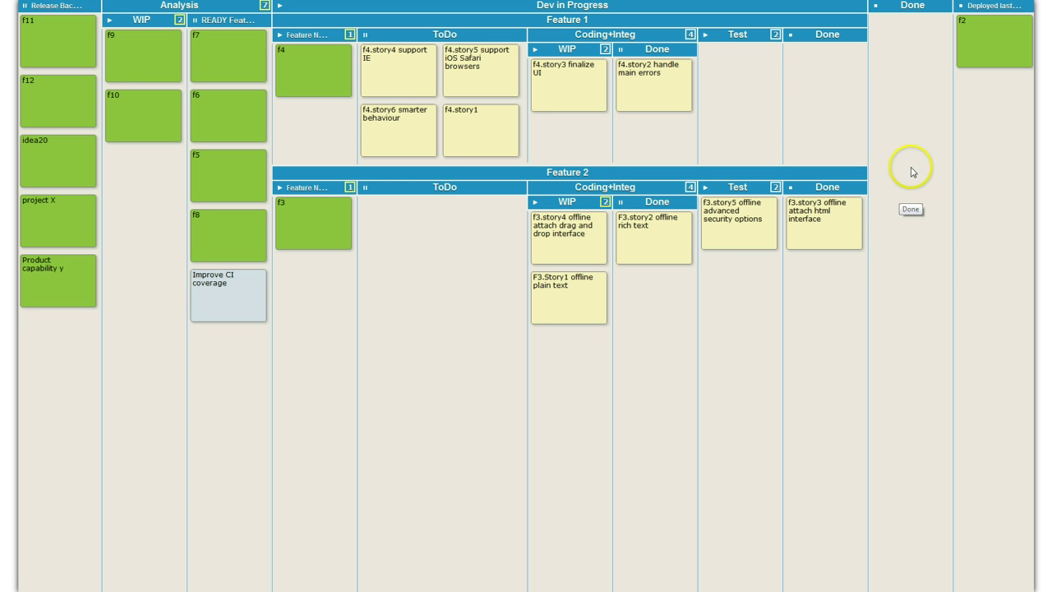
Advance the Feature 2 stories: f3.story5 to Done, F3.story2 to Test, and F3.Story1 to Coding+Integ Done.
left_click(734, 236)
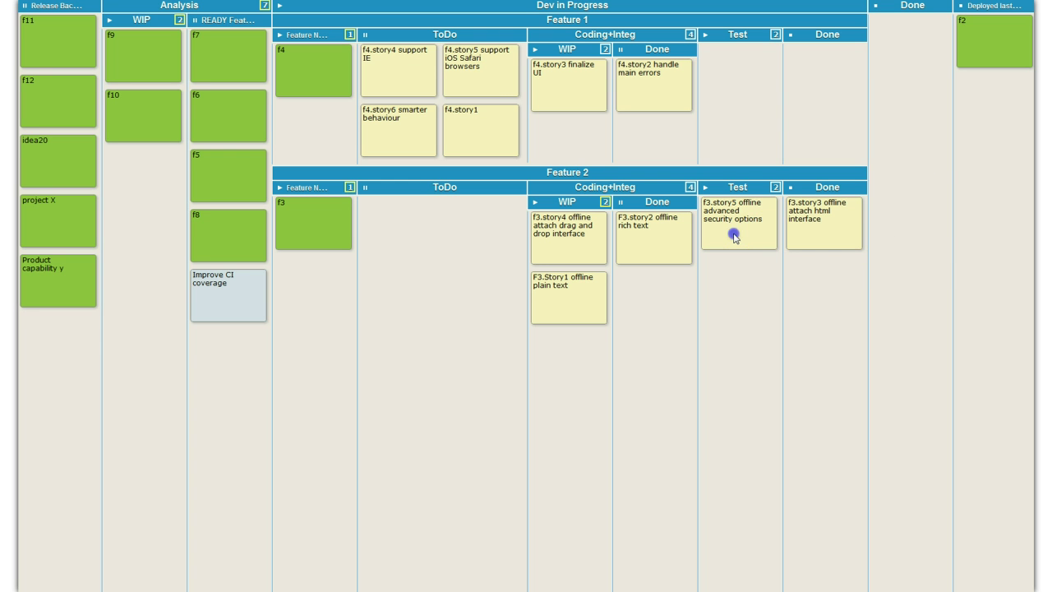
left_click_drag(735, 236, 825, 306)
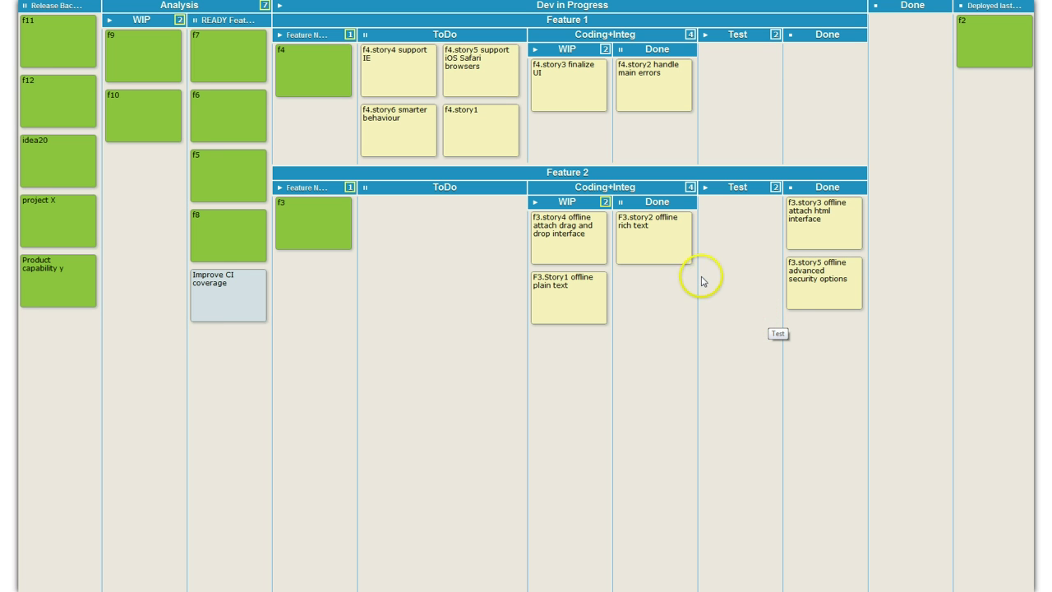
left_click_drag(660, 238, 741, 230)
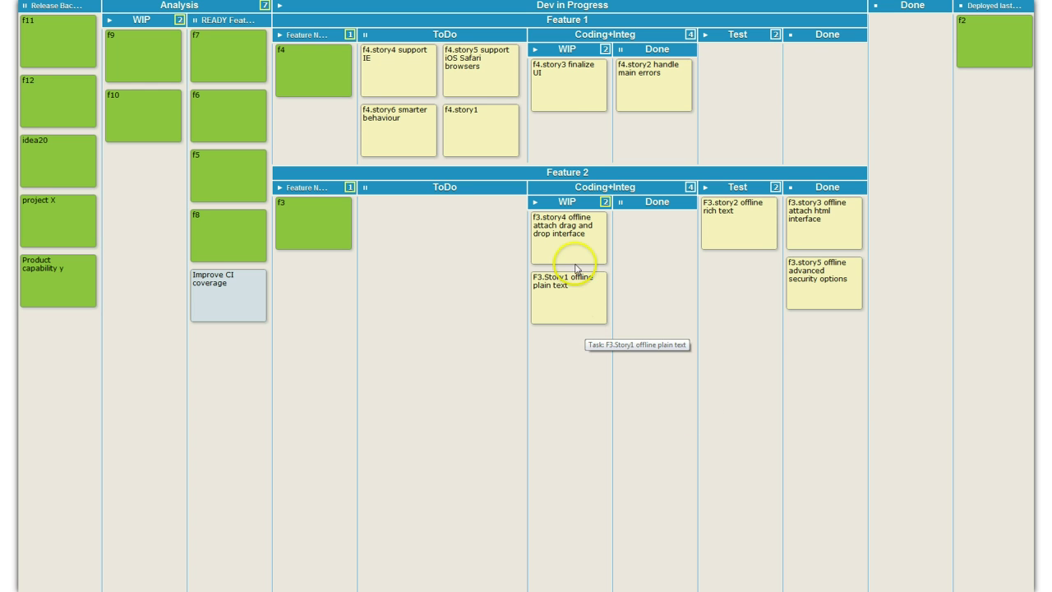
left_click_drag(575, 268, 649, 244)
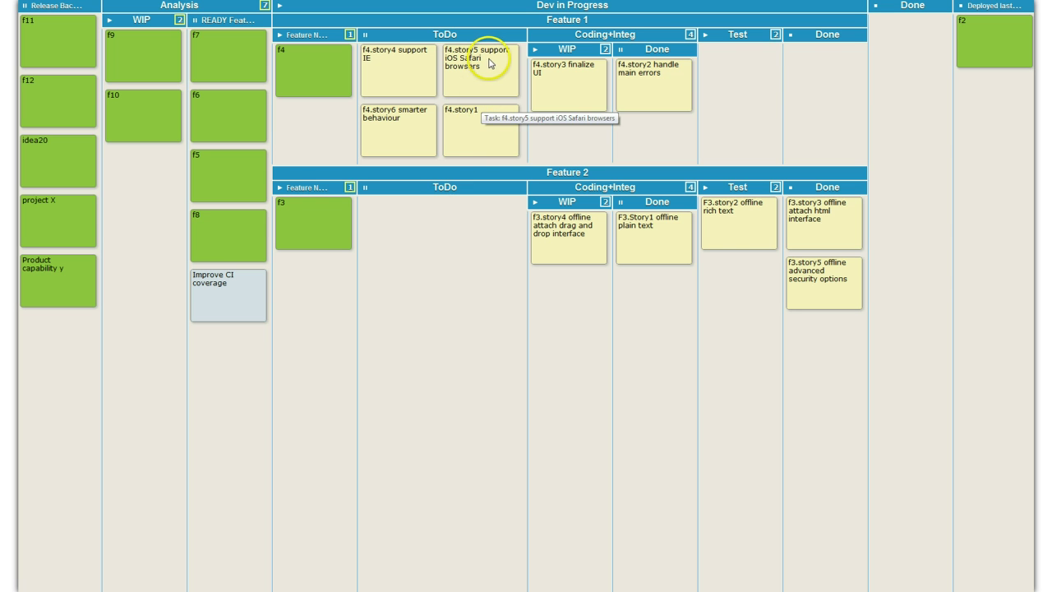
In Feature 1, move f4.story2 to Test and pull f4.story5 from ToDo into Coding+Integ WIP.
left_click_drag(638, 77, 732, 75)
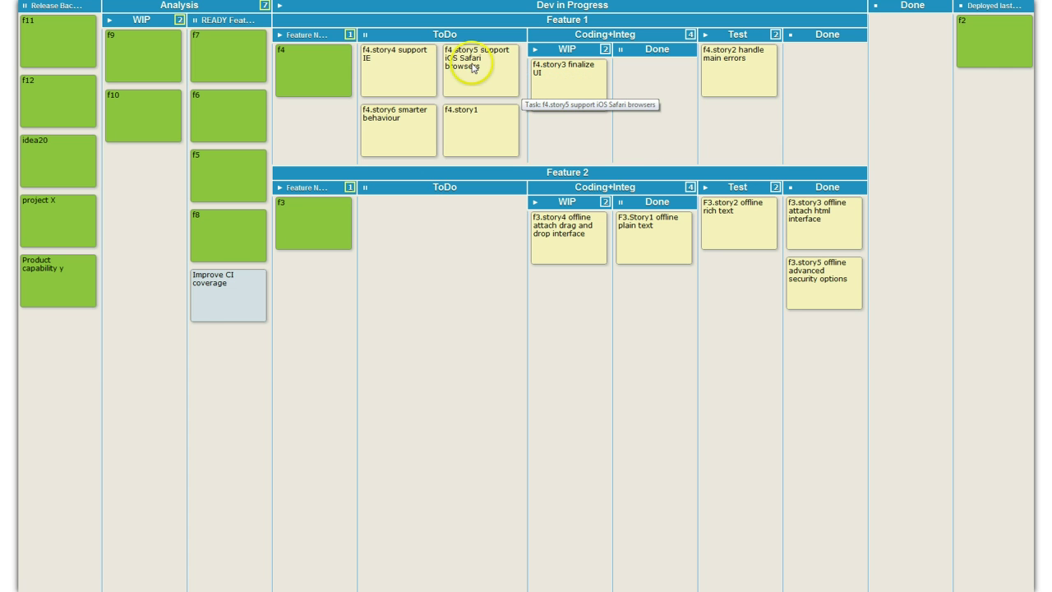
left_click_drag(475, 70, 564, 142)
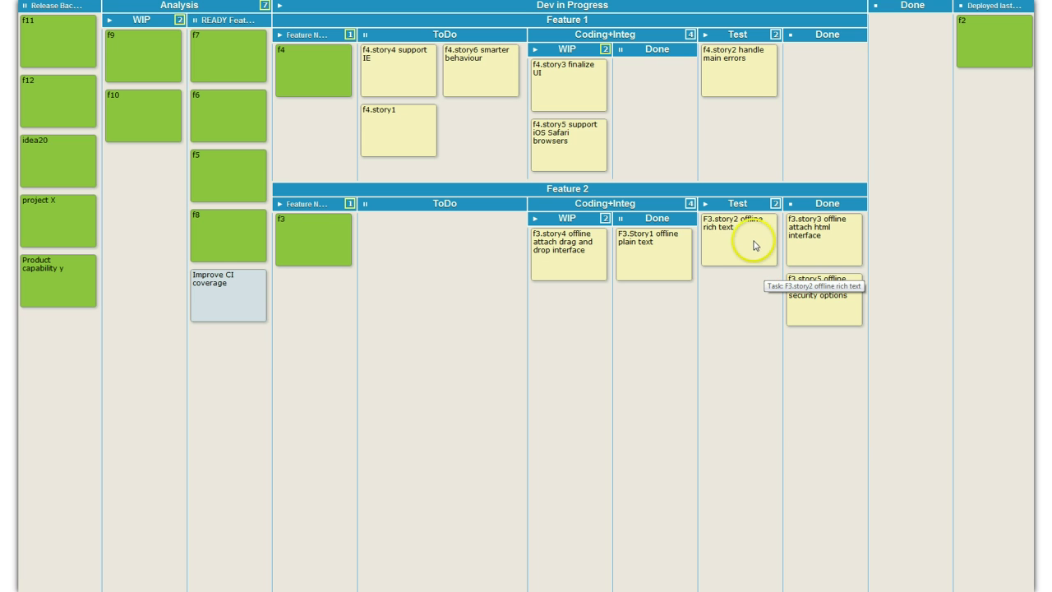
Advance the Feature 2 stories: F3.story2 to Done, F3.Story1 to Test, and f3.story4 to Coding+Integ Done.
left_click_drag(750, 243, 841, 359)
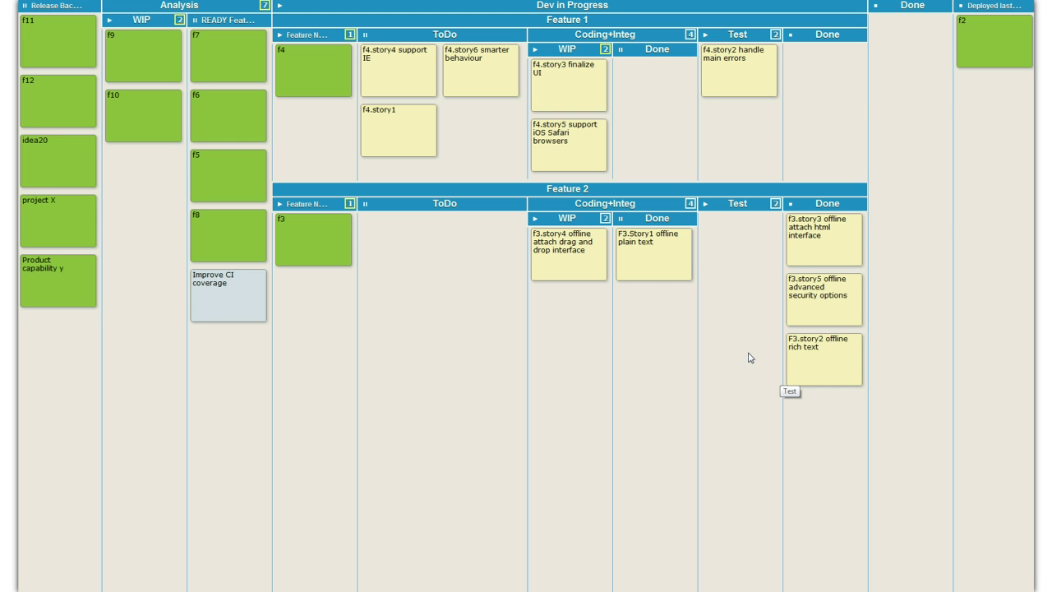
left_click_drag(664, 258, 753, 250)
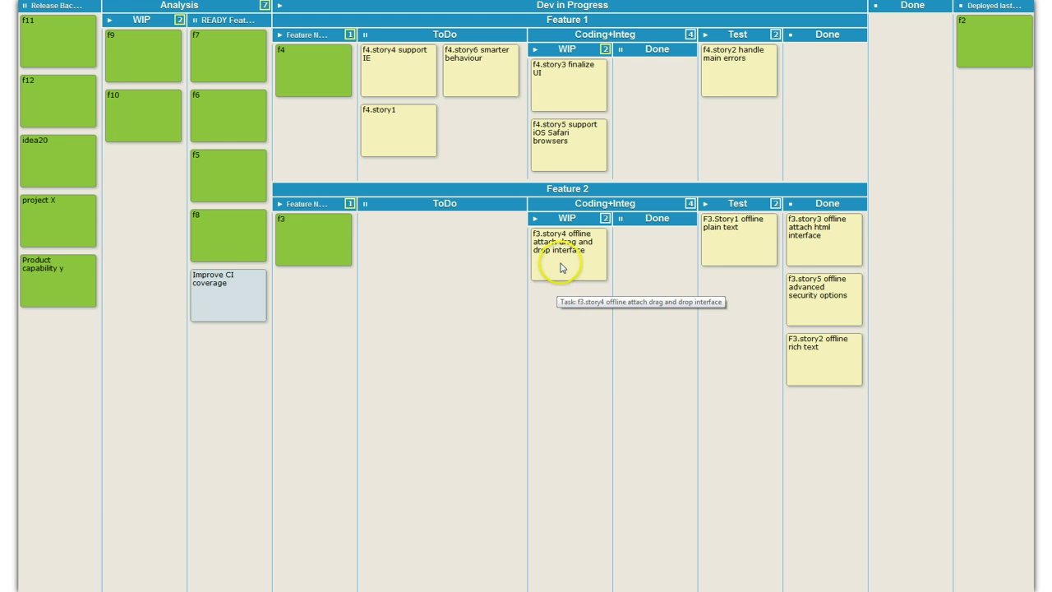
left_click_drag(561, 267, 642, 264)
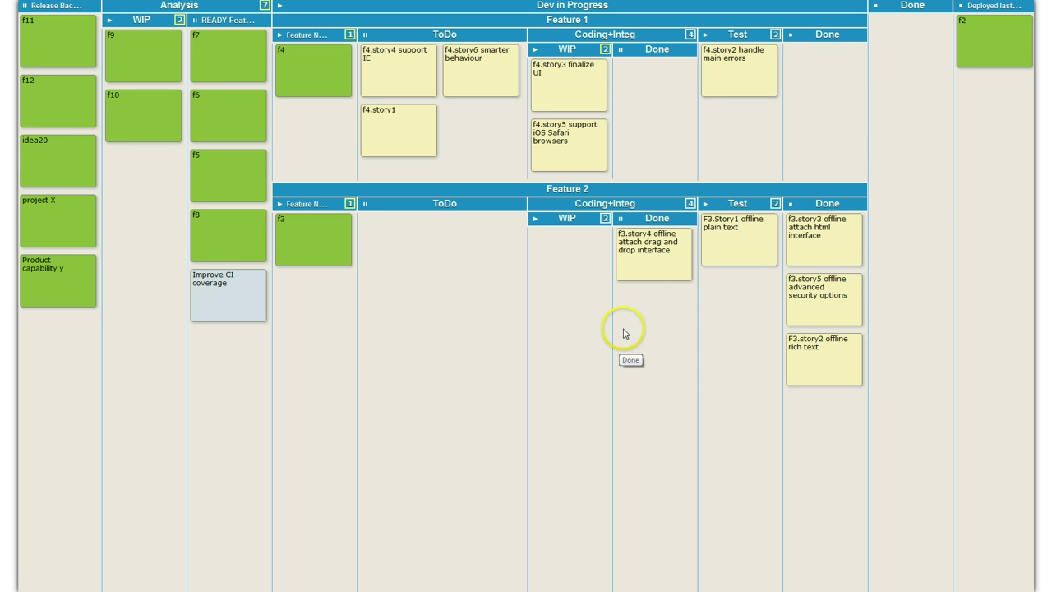
Set the f4.story2 card in Feature 1's Test lane as blocked, giving a showstopper bug as the reason.
right_click(728, 84)
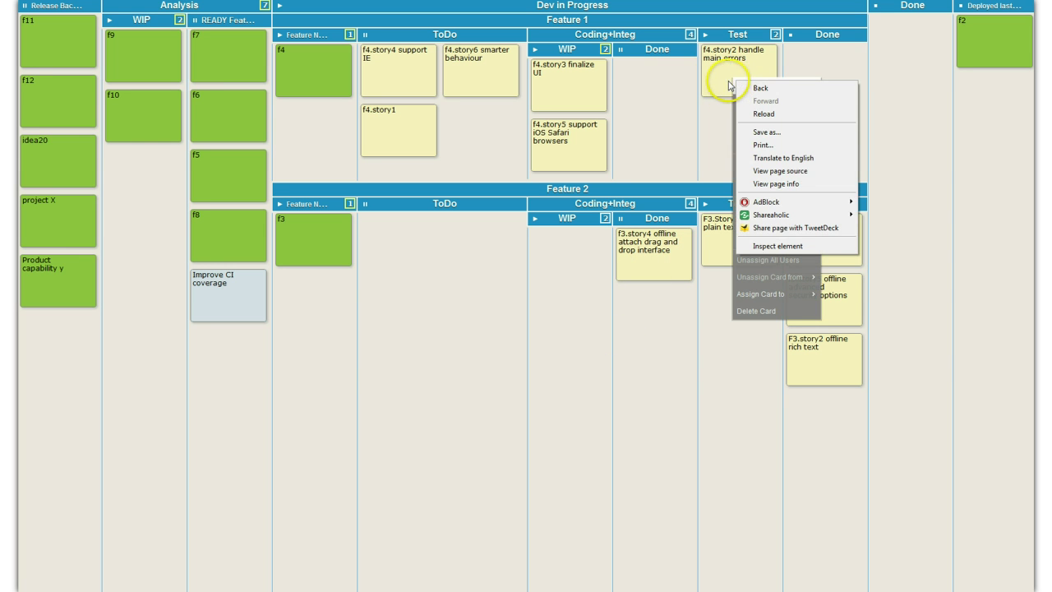
left_click(705, 85)
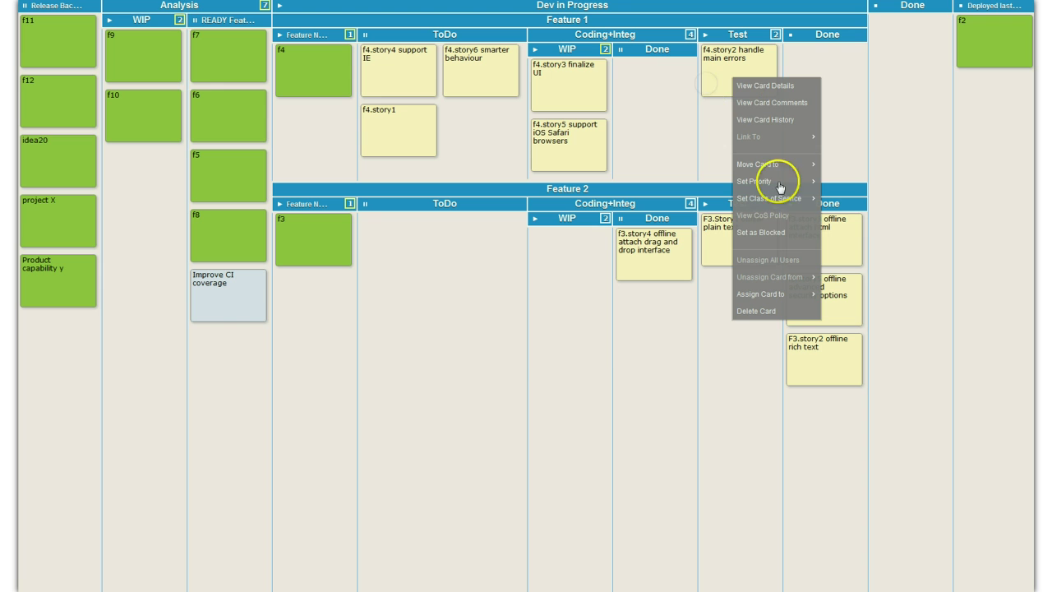
left_click(789, 232)
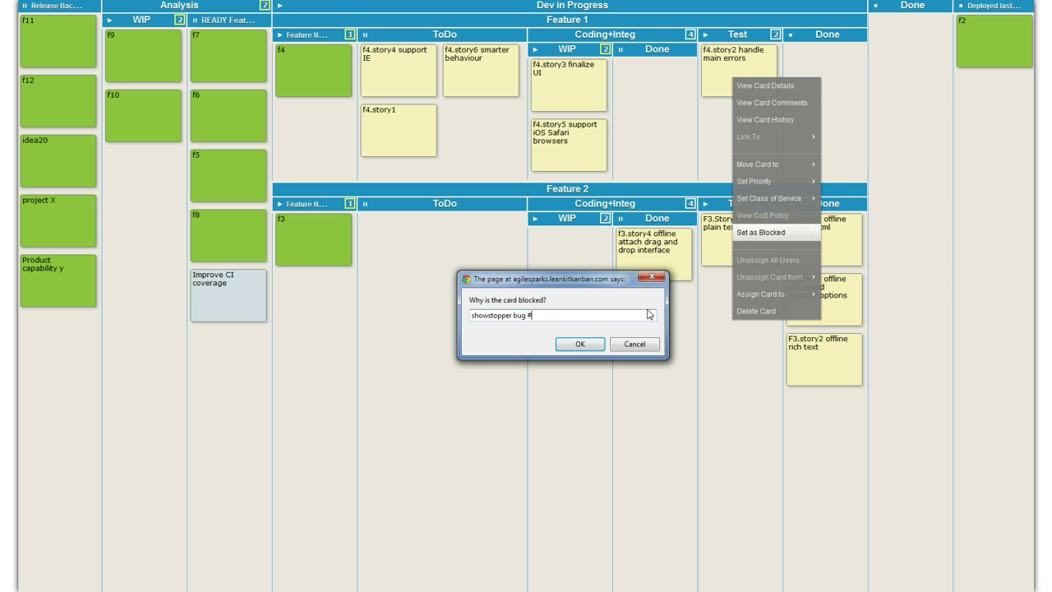
key("Return")
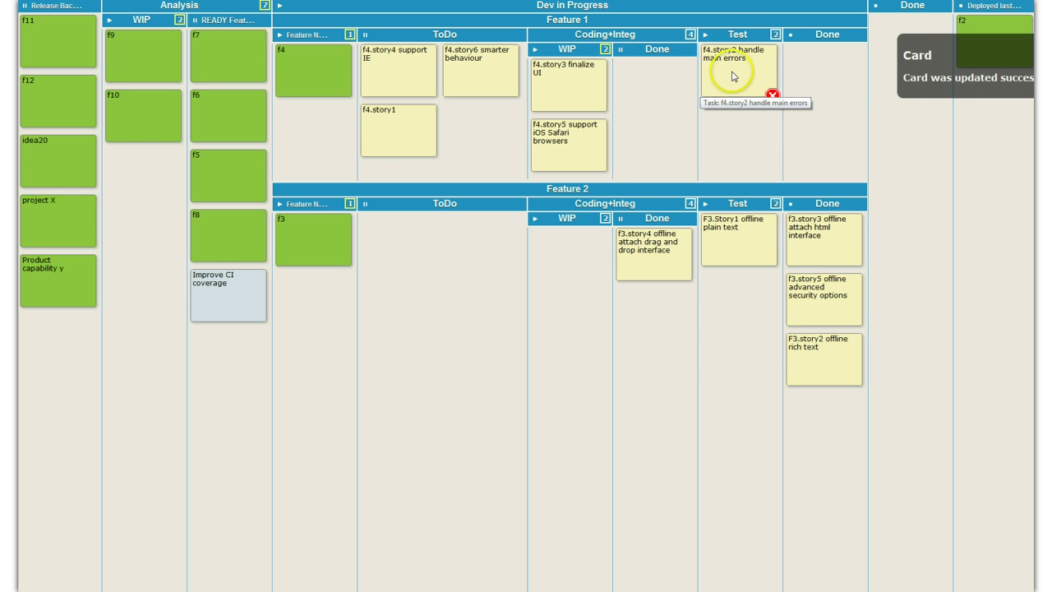
Move f3.story4 to Feature 2's Test lane and f4.story5 to Feature 1's Coding+Integ Done lane.
left_click_drag(666, 254, 762, 306)
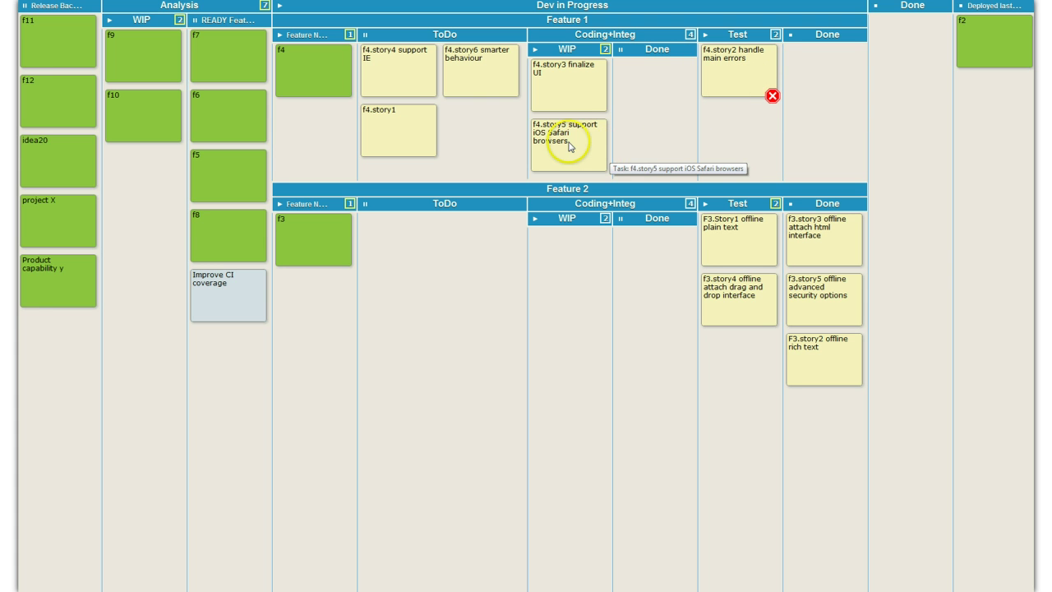
left_click_drag(567, 151, 651, 96)
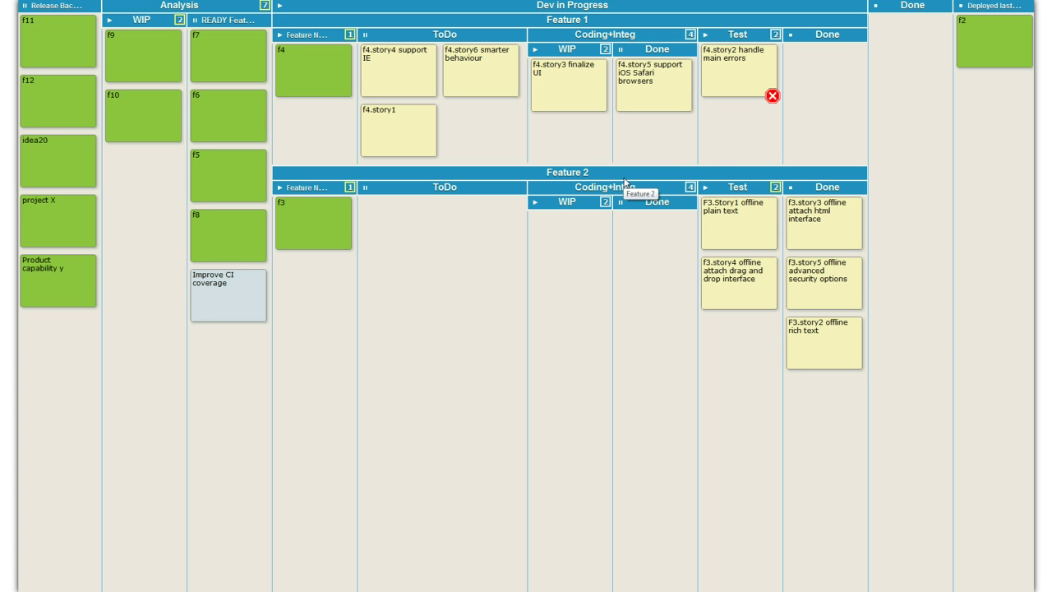
Remove the block from the f4.story2 card in Feature 1's Test lane.
right_click(772, 99)
left_click(810, 251)
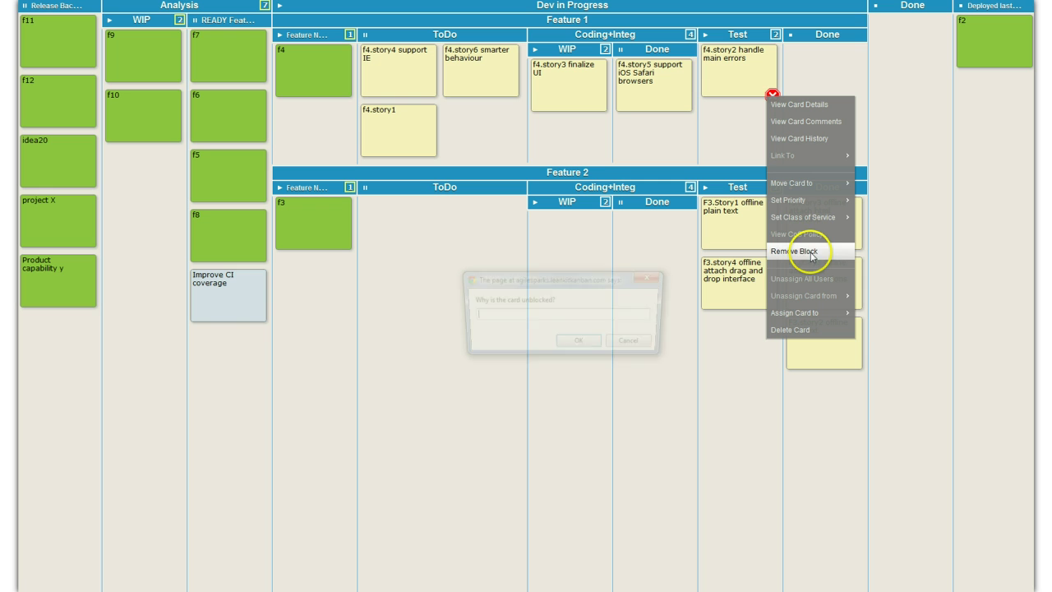
left_click(580, 343)
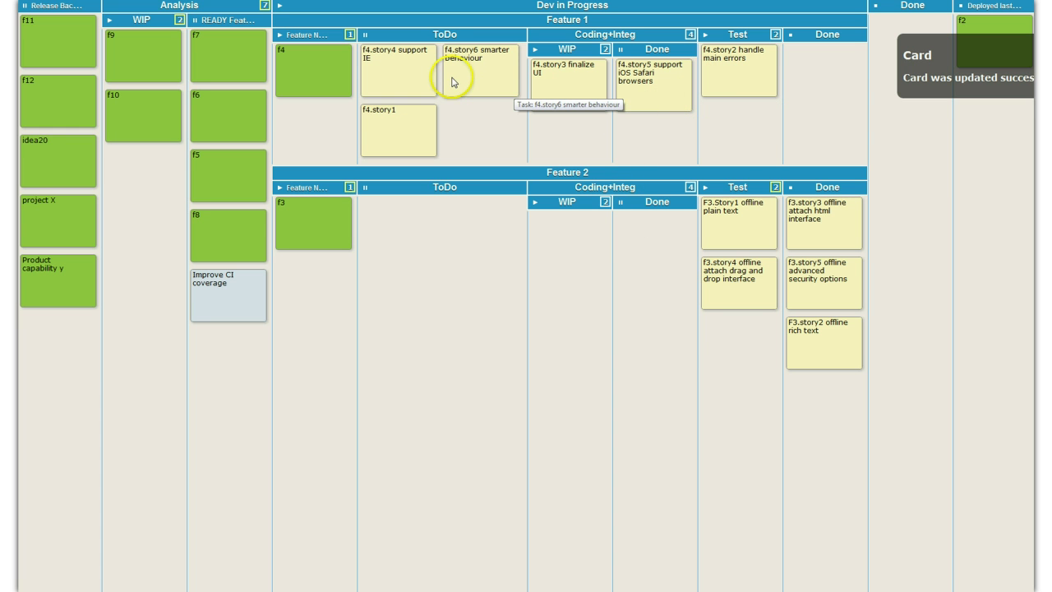
Place f4.story6 ahead of f4.story4 in Feature 1's ToDo lane and pull f4.story1 into Coding+Integ WIP.
left_click_drag(454, 78, 433, 64)
left_click_drag(419, 130, 582, 132)
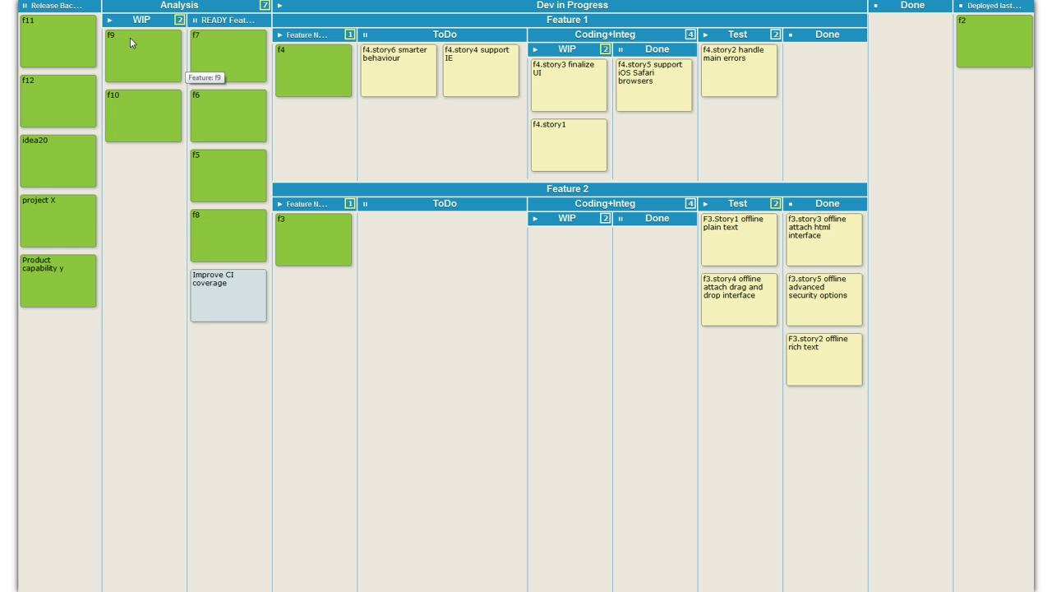
Move the f9 feature card from Analysis WIP to the end of the READY Features lane.
left_click(226, 35)
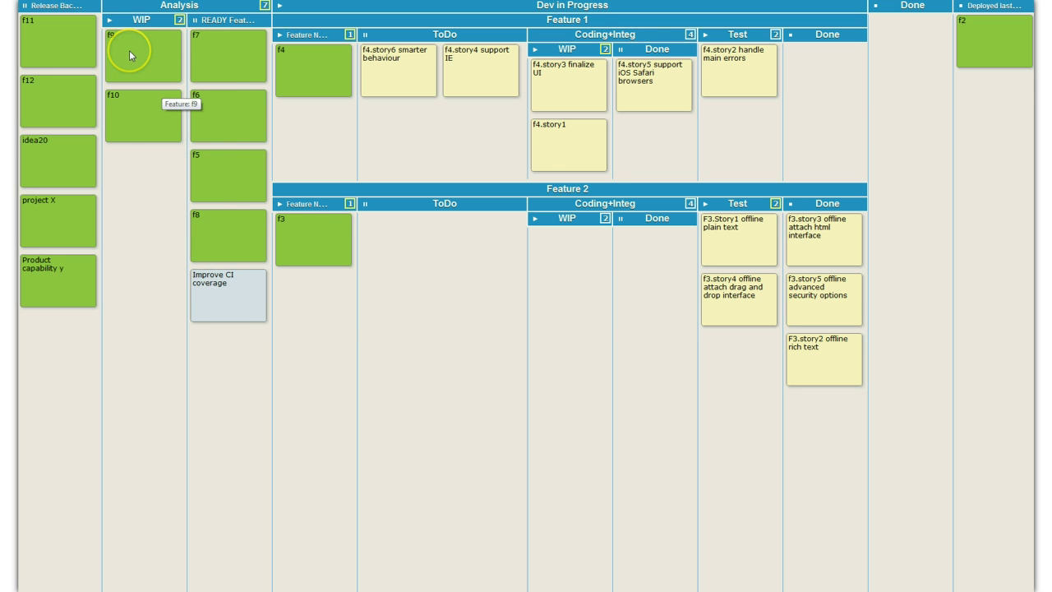
left_click_drag(129, 51, 216, 356)
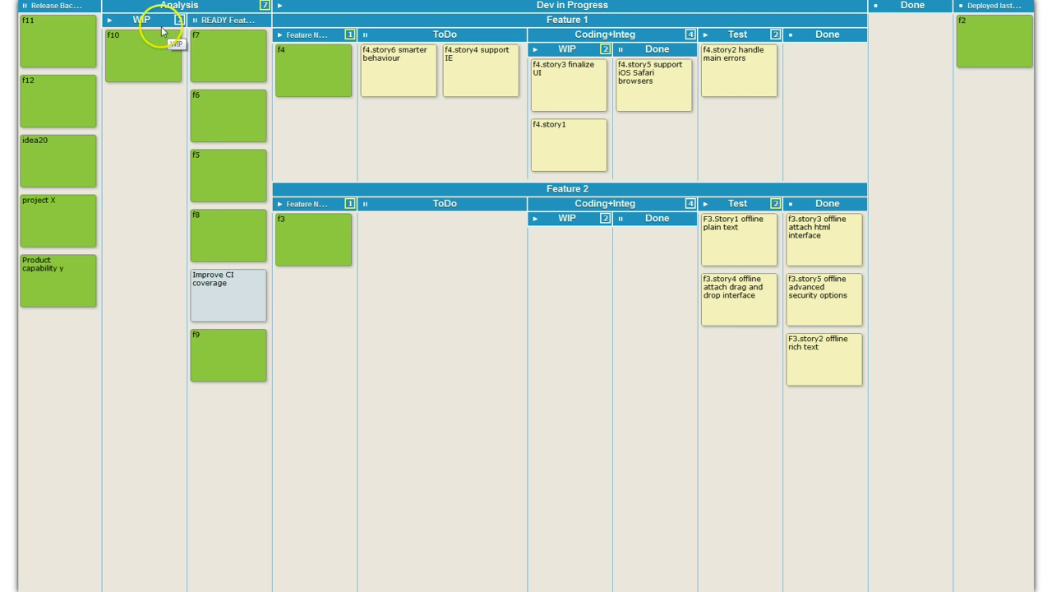
left_click_drag(162, 29, 147, 109)
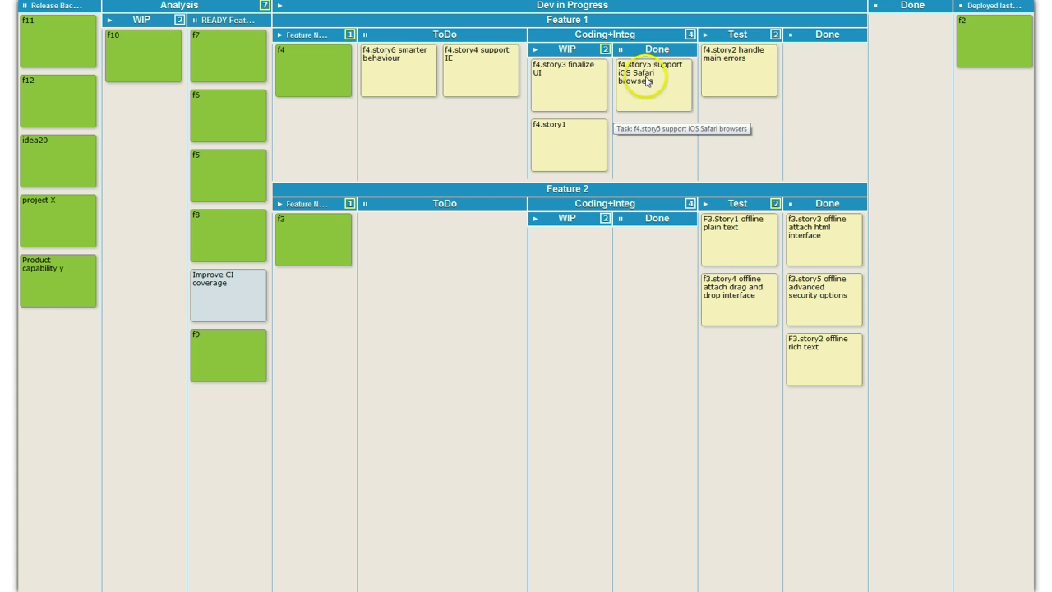
Advance the Feature 1 stories: f4.story2 to Done, f4.story5 to Test, and f4.story1 to Coding+Integ Done.
left_click_drag(723, 64, 812, 67)
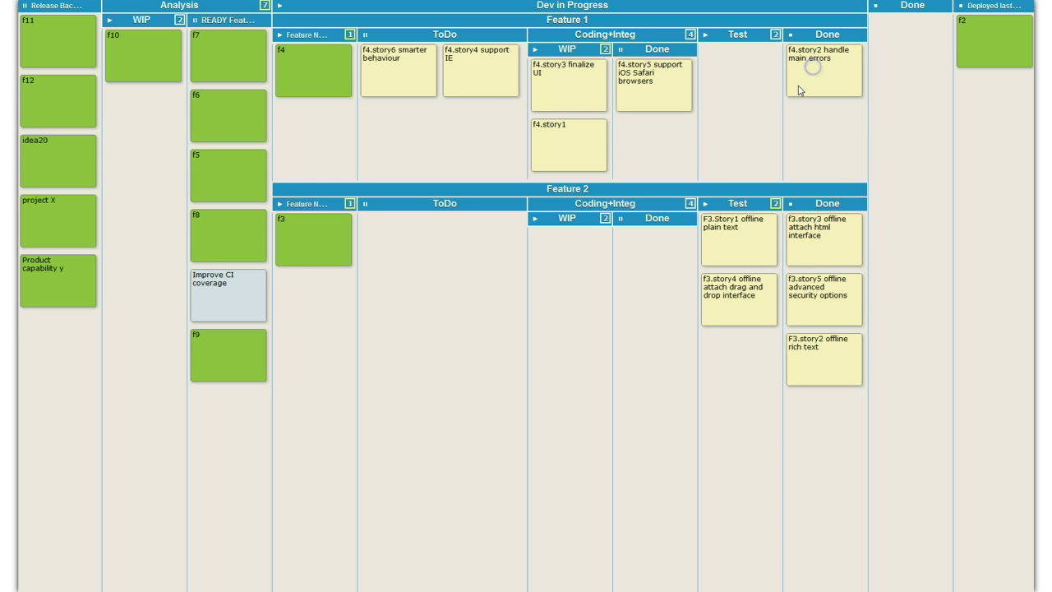
left_click(656, 79)
left_click_drag(656, 79, 729, 82)
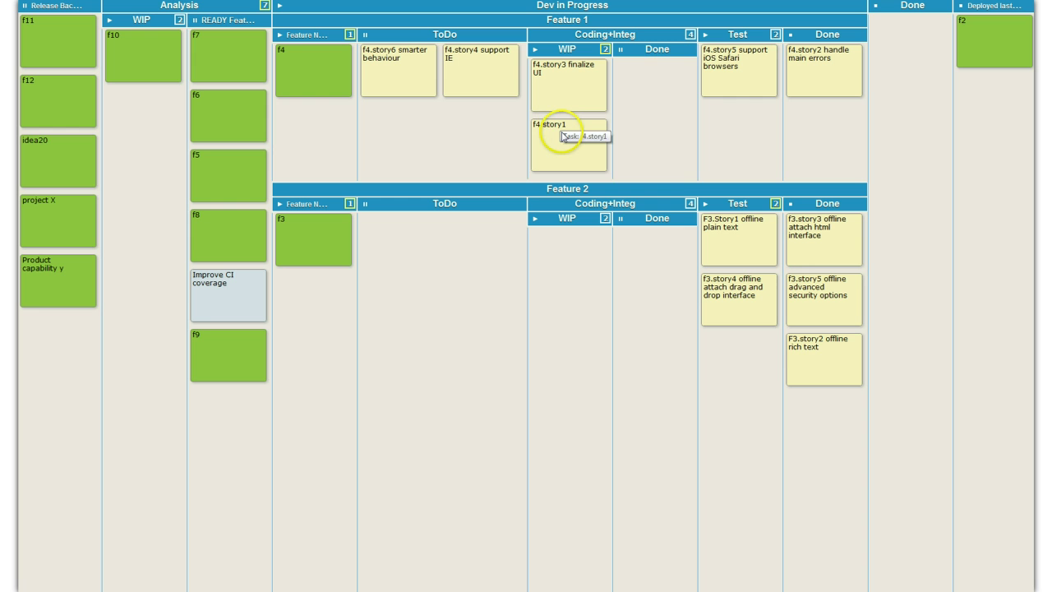
left_click_drag(562, 136, 660, 75)
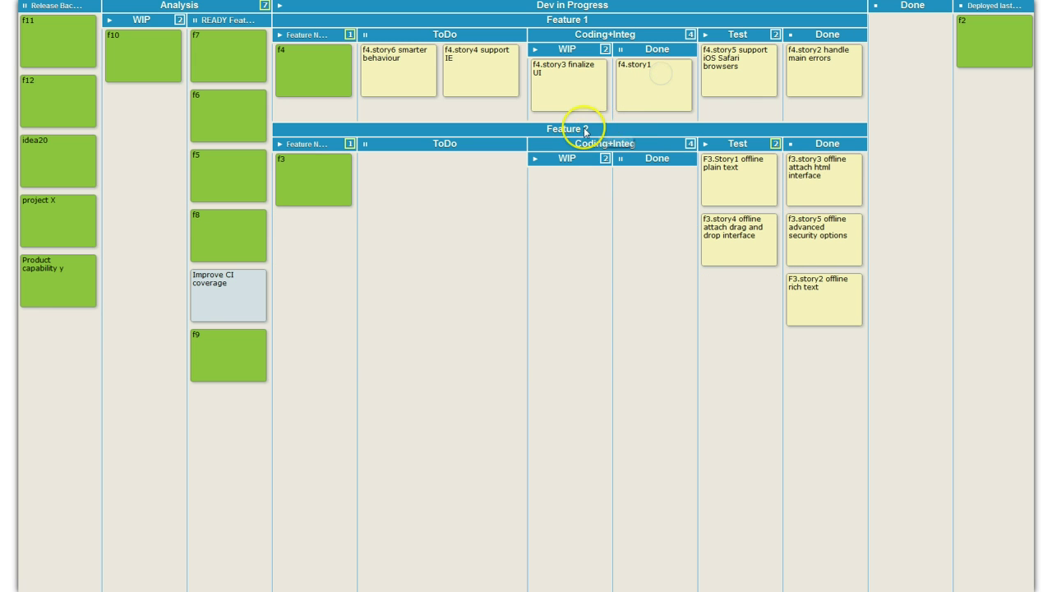
Set the f4.story3 card in Feature 1's WIP lane as blocked, giving the need for more details as the reason.
right_click(563, 82)
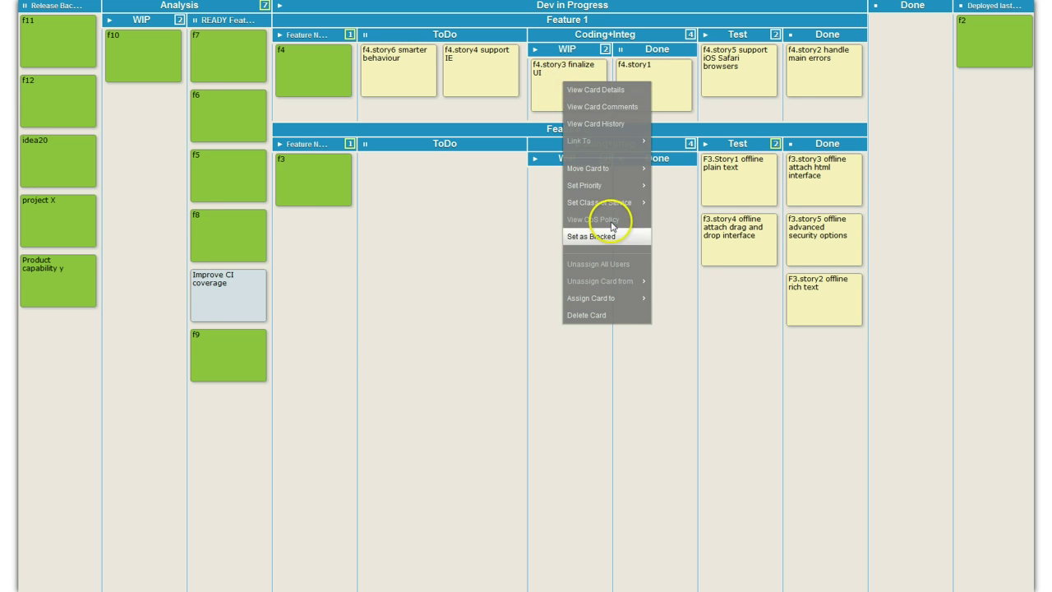
left_click(613, 237)
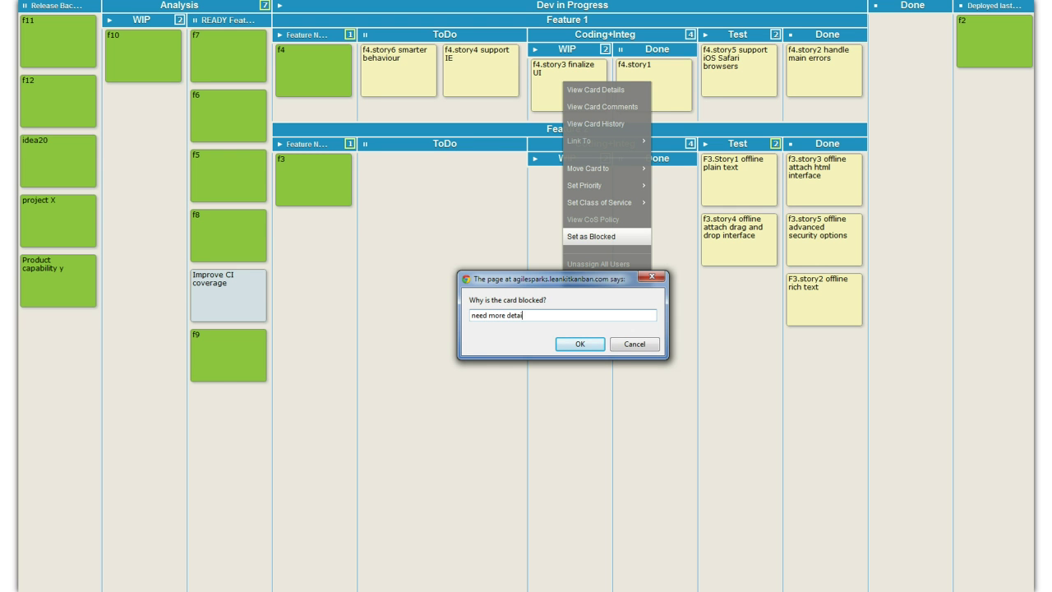
key("Return")
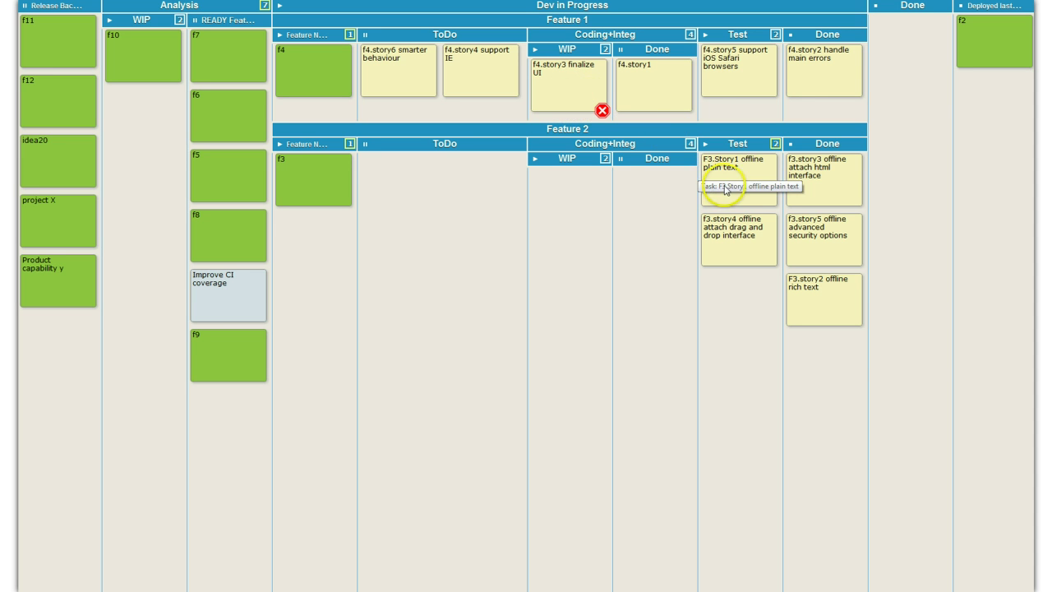
Move f3.story4 and F3.Story1 from Feature 2's Test lane to its Done lane.
left_click_drag(751, 237, 830, 354)
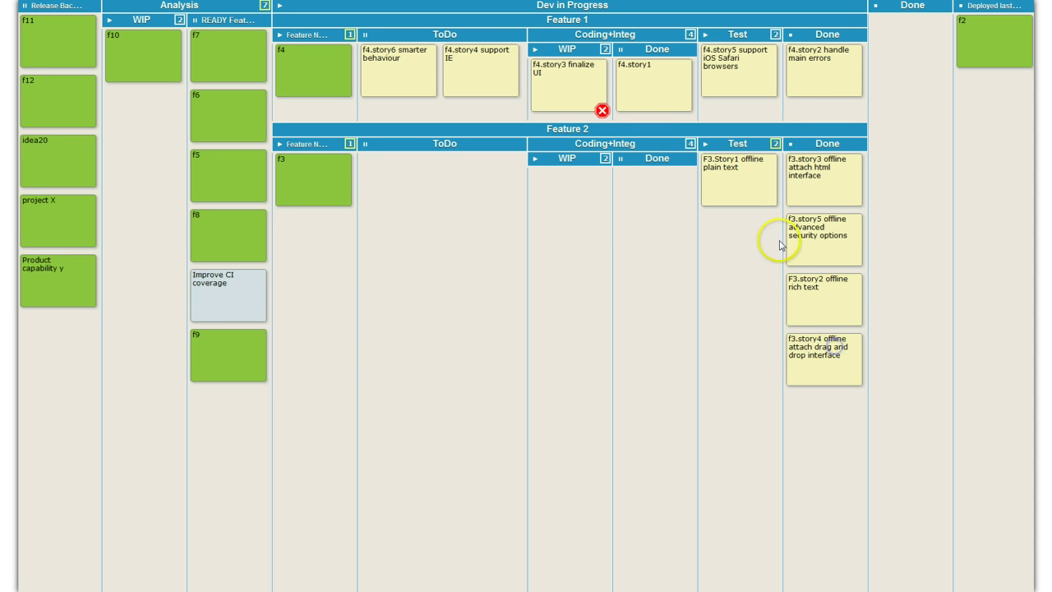
left_click_drag(733, 201, 822, 415)
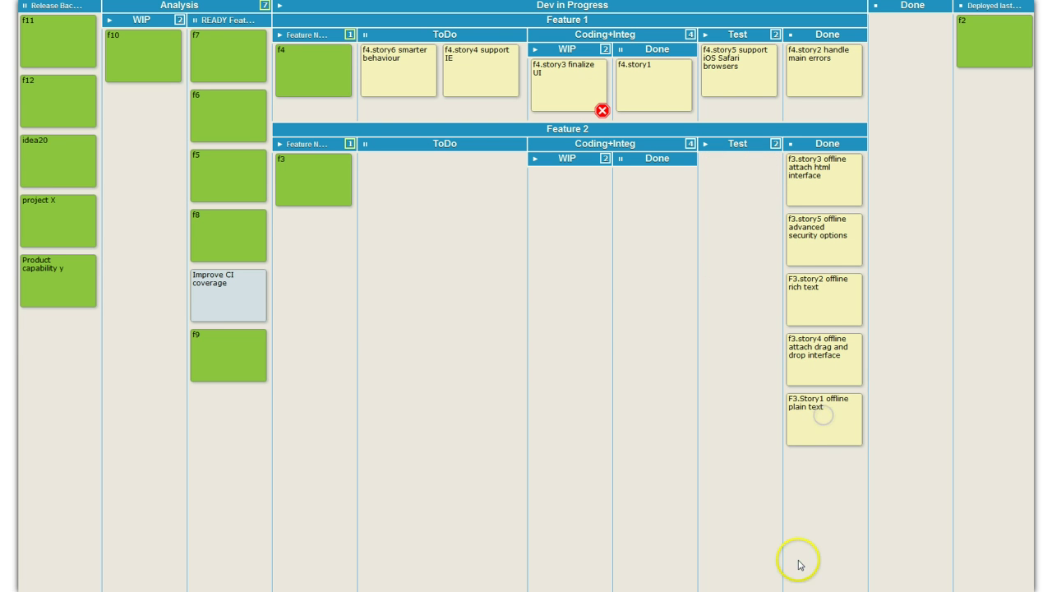
Archive all cards in Feature 2's Done lane and move the f3 feature card to the board's main Done lane.
right_click(821, 146)
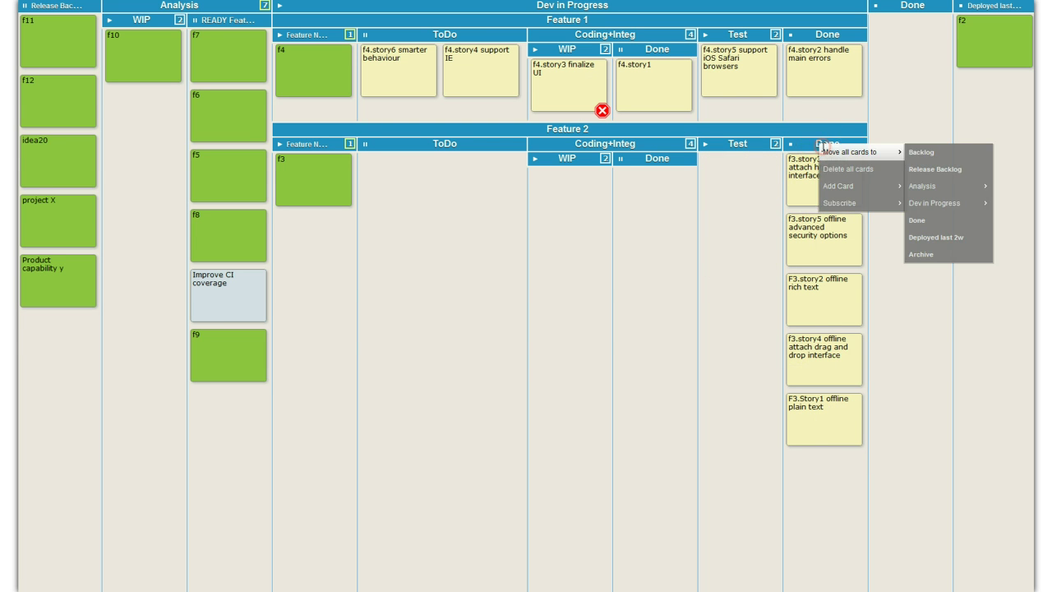
left_click(945, 256)
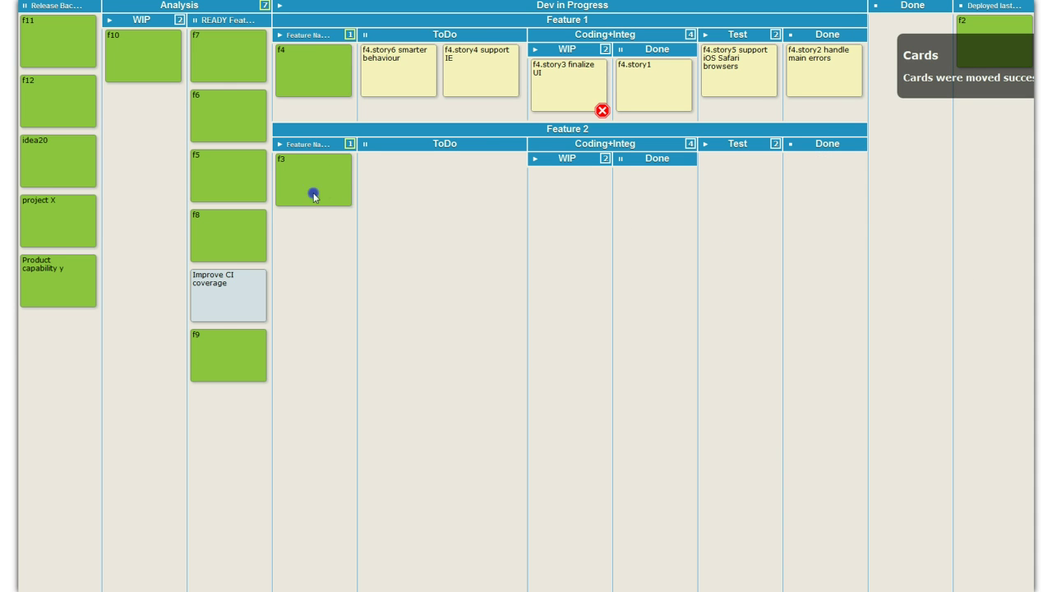
left_click_drag(313, 195, 904, 75)
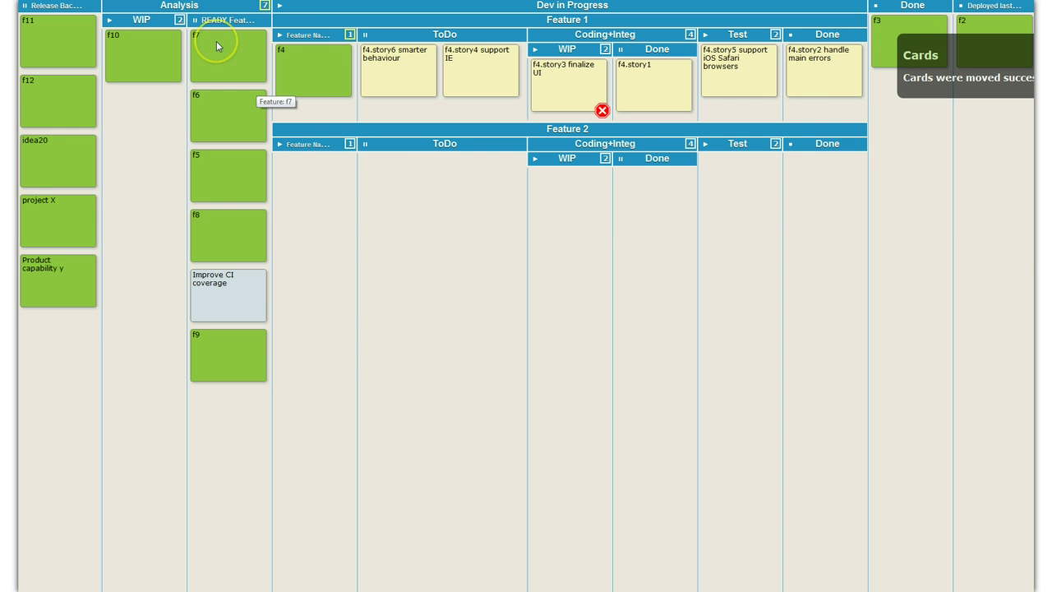
Pull f7 into Feature 2's feature lane and add Task cards F7.s1, f7.s2 and f7.s3 to its ToDo lane.
left_click_drag(216, 42, 300, 187)
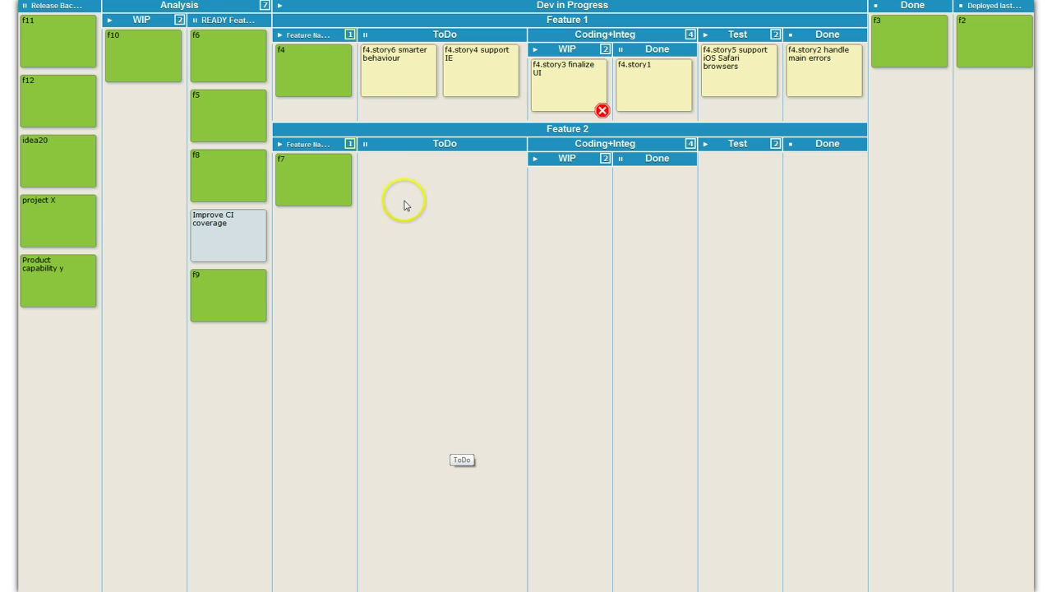
right_click(394, 175)
mouse_move(410, 197)
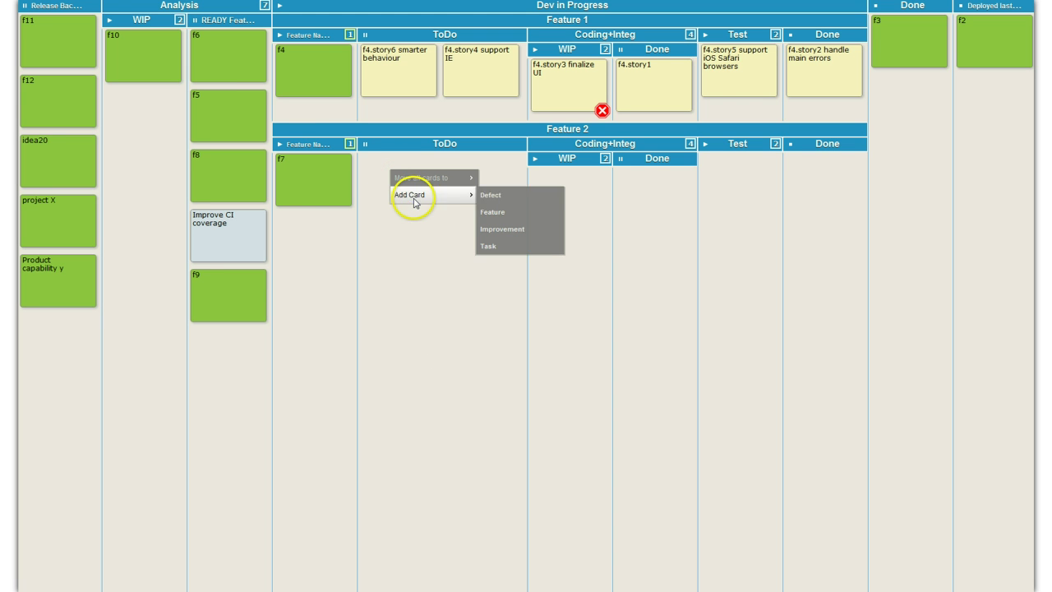
left_click(500, 256)
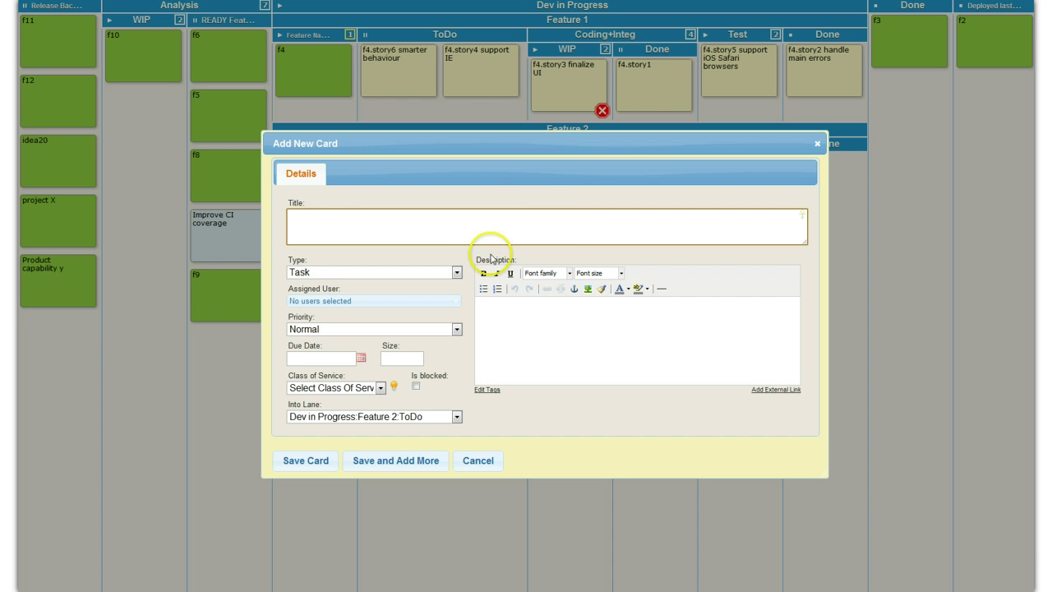
left_click(321, 276)
left_click(322, 272)
left_click(332, 211)
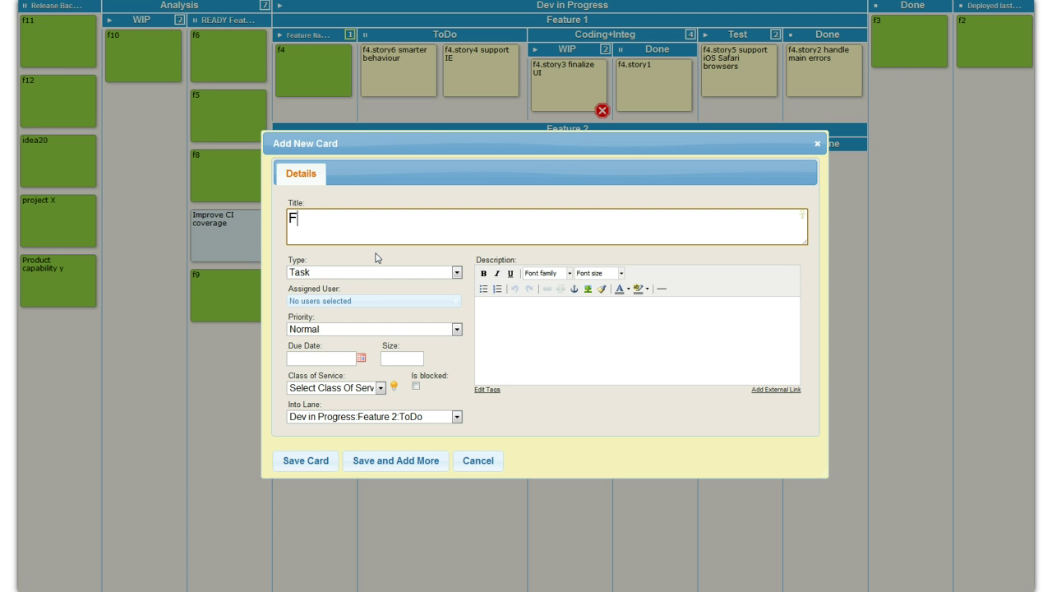
left_click_drag(543, 147, 694, 225)
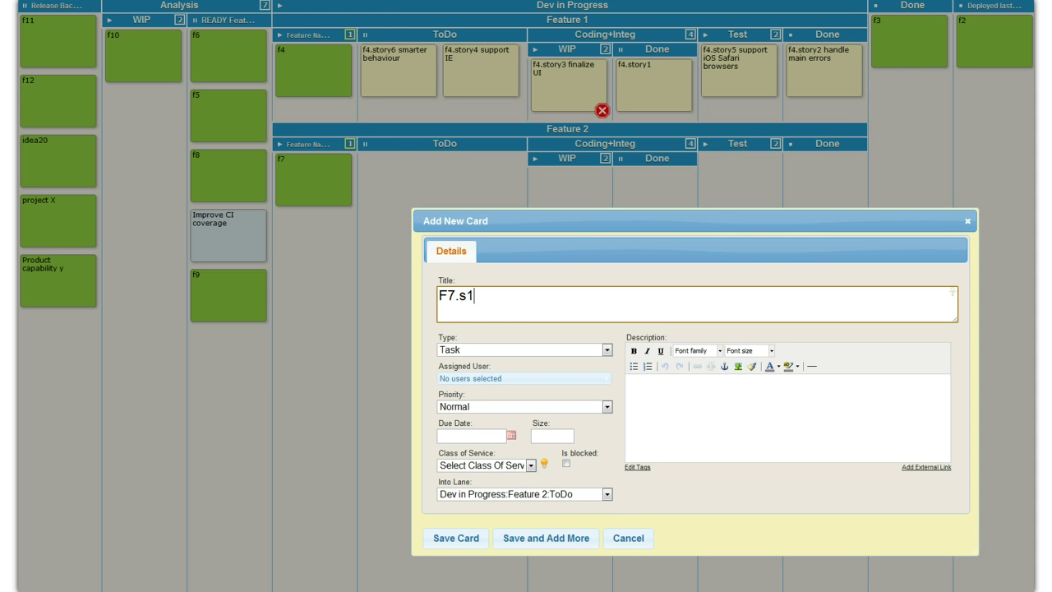
left_click(523, 540)
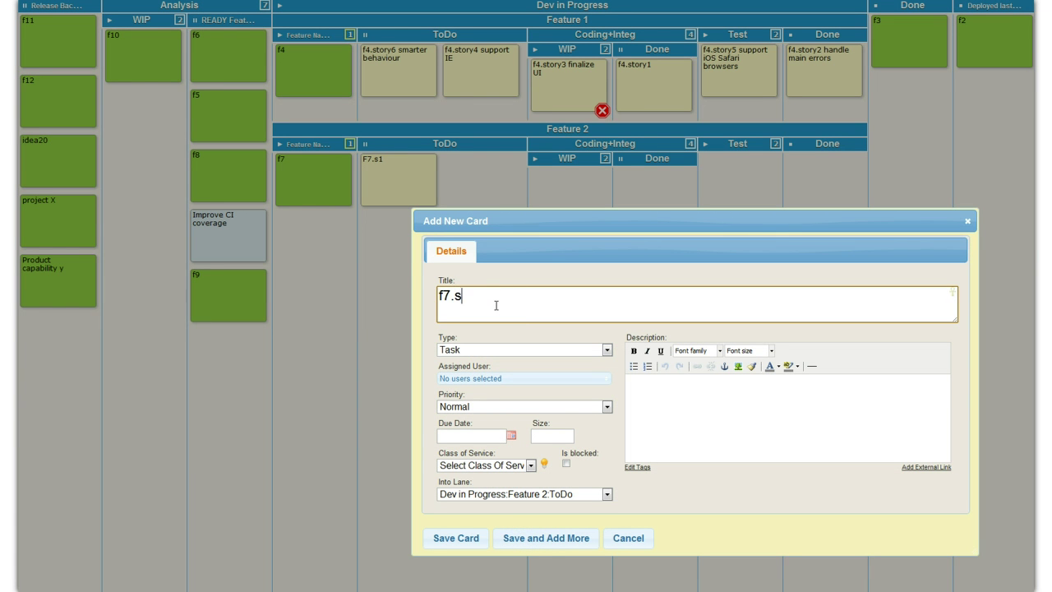
left_click(538, 539)
left_click(534, 539)
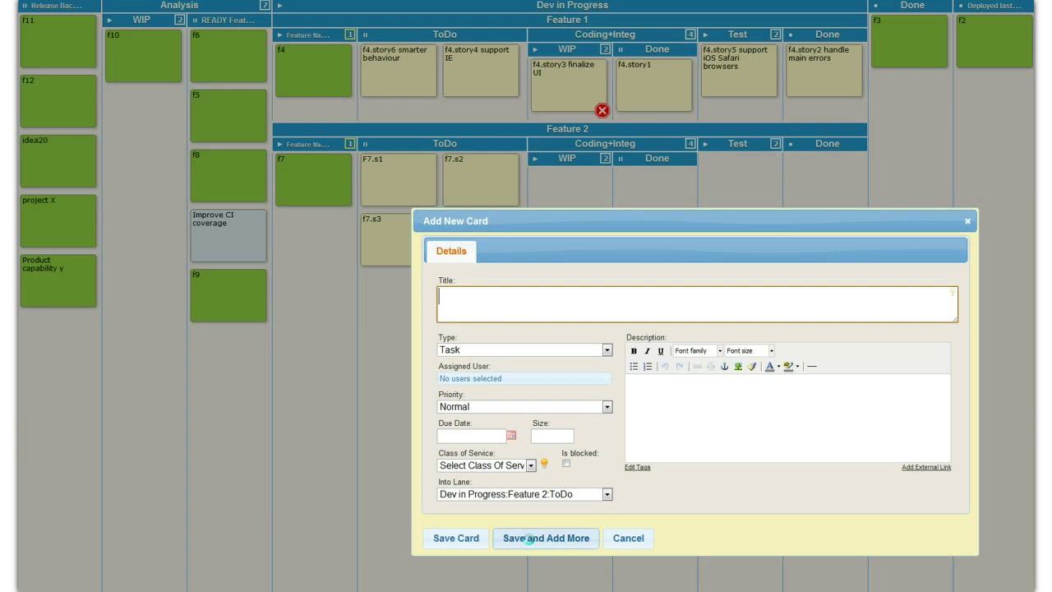
left_click(625, 540)
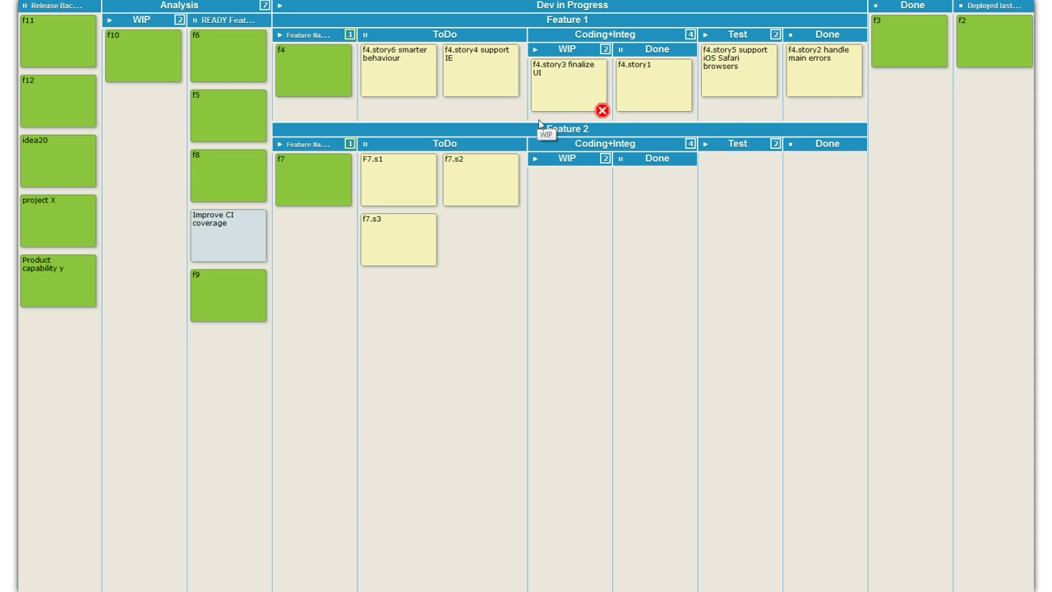
Remove the block from the f4.story3 card in Feature 1, giving "understood" as the reason.
right_click(601, 113)
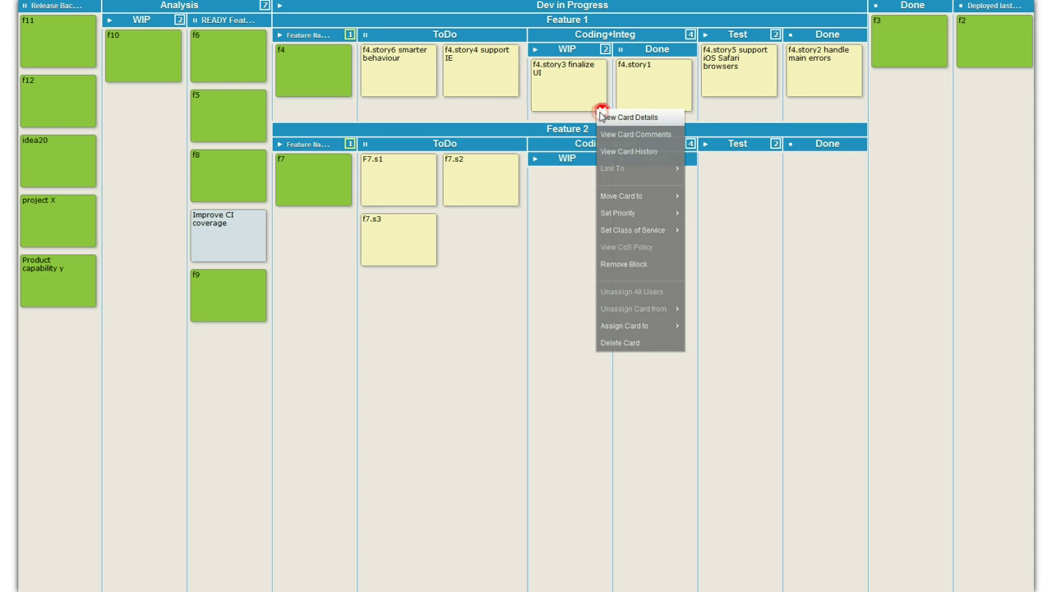
left_click(644, 265)
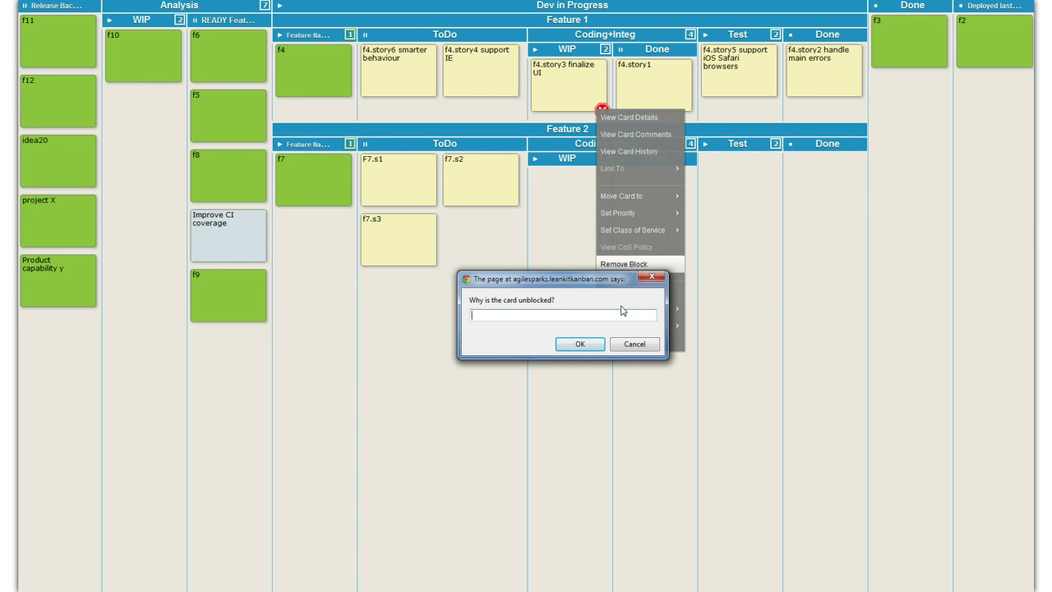
type("understood")
key("Return")
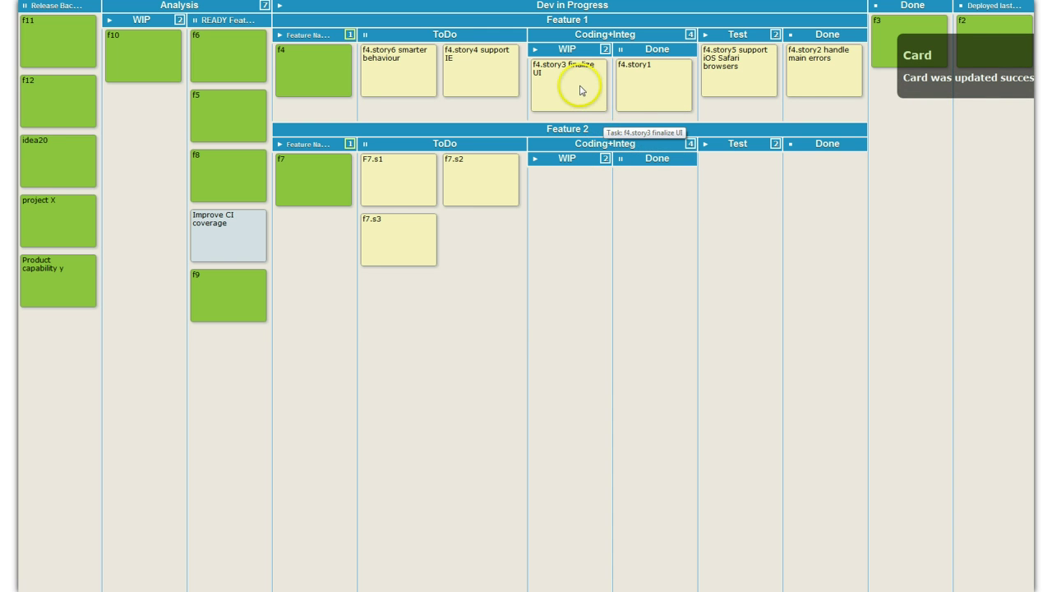
Advance the Feature 1 stories: f4.story4 to WIP, f4.story5 to Done, and f4.story3 and f4.story1 to Test.
left_click_drag(580, 91, 669, 96)
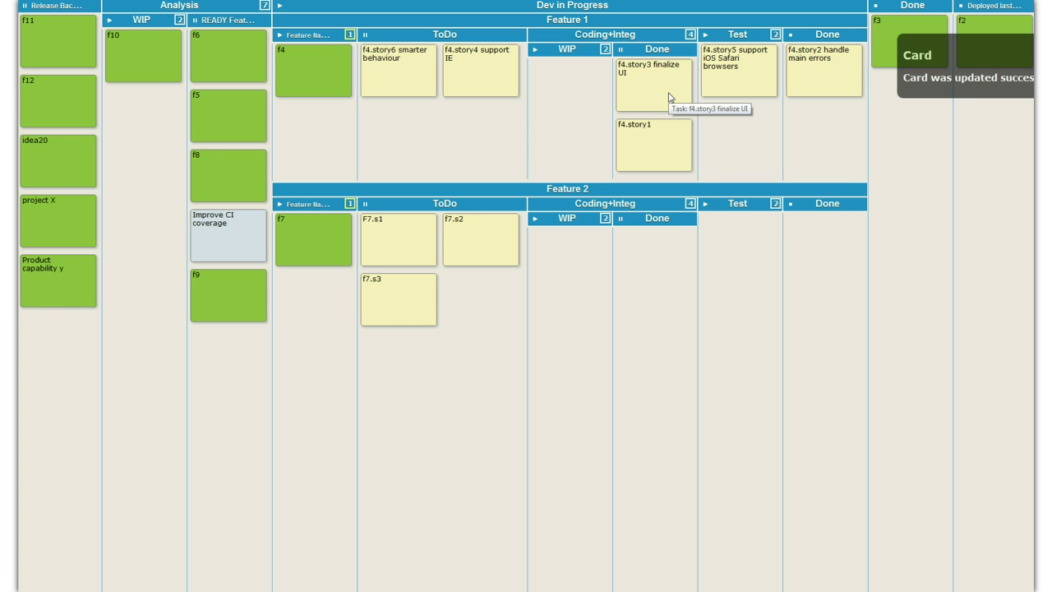
left_click(695, 150)
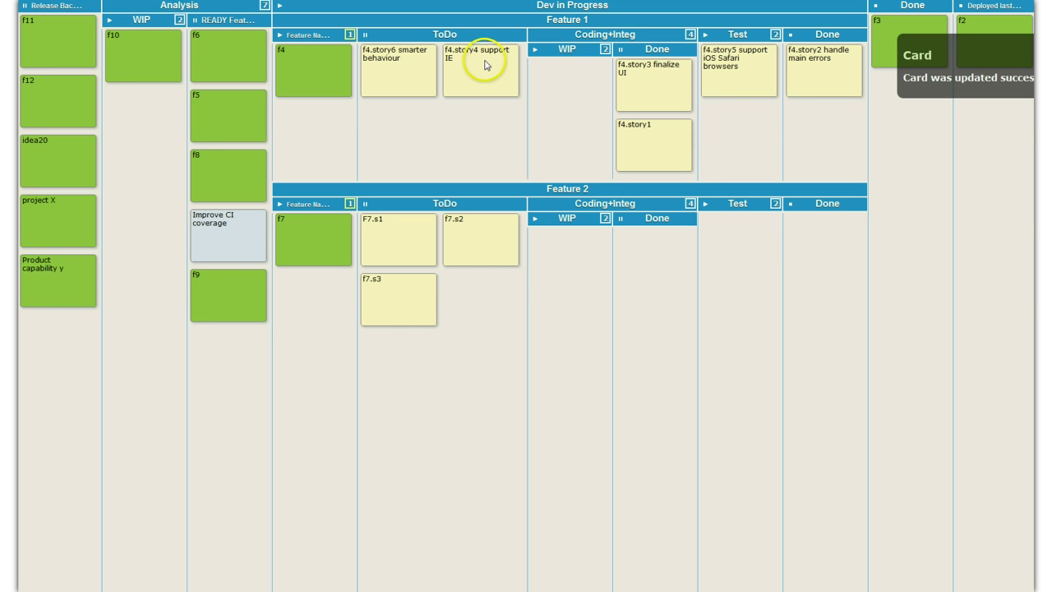
left_click_drag(486, 66, 570, 90)
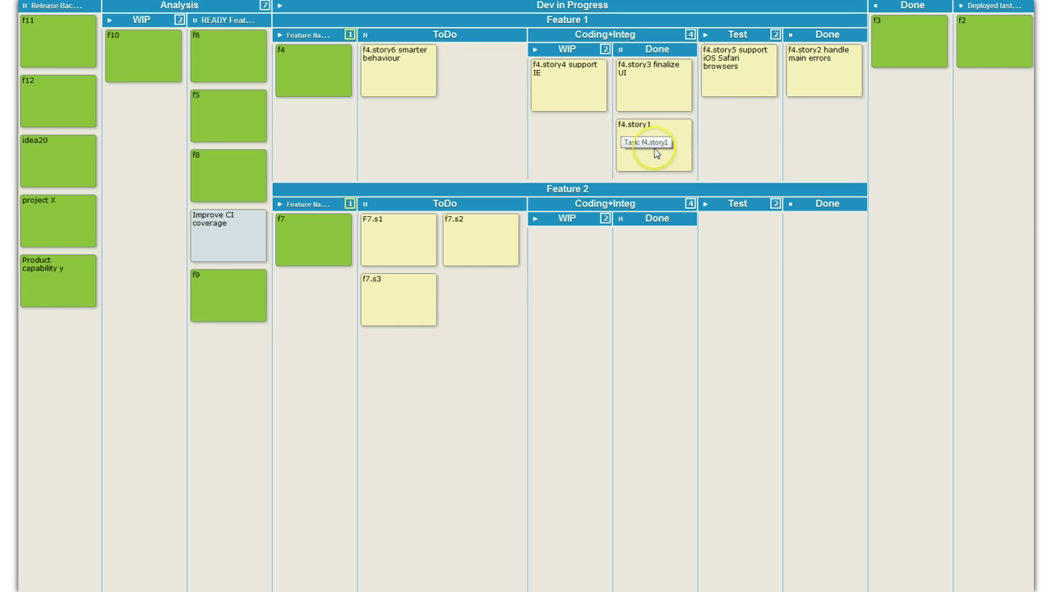
left_click_drag(719, 72, 813, 134)
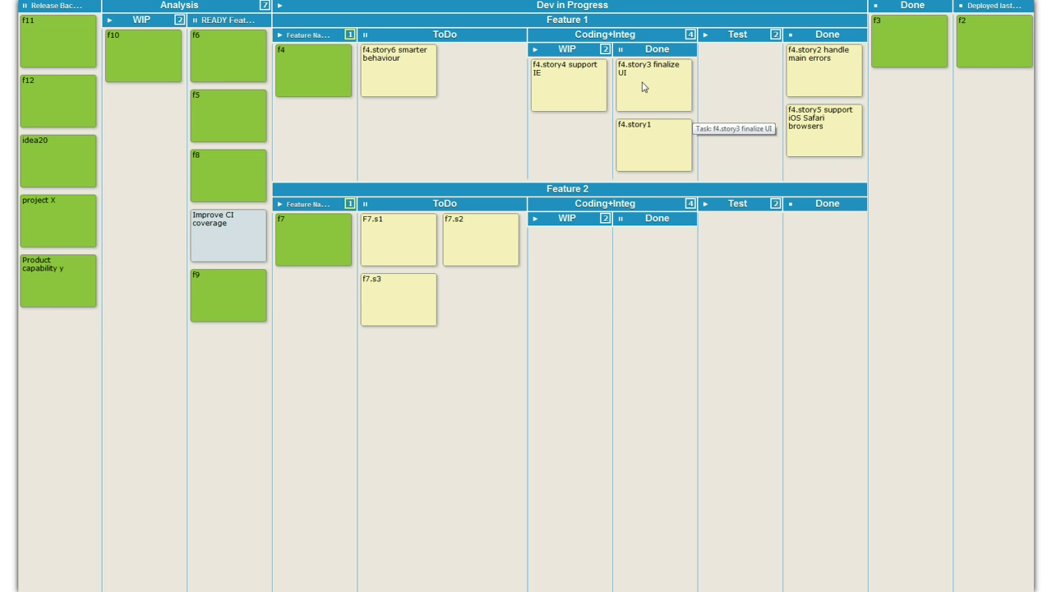
left_click_drag(676, 90, 727, 135)
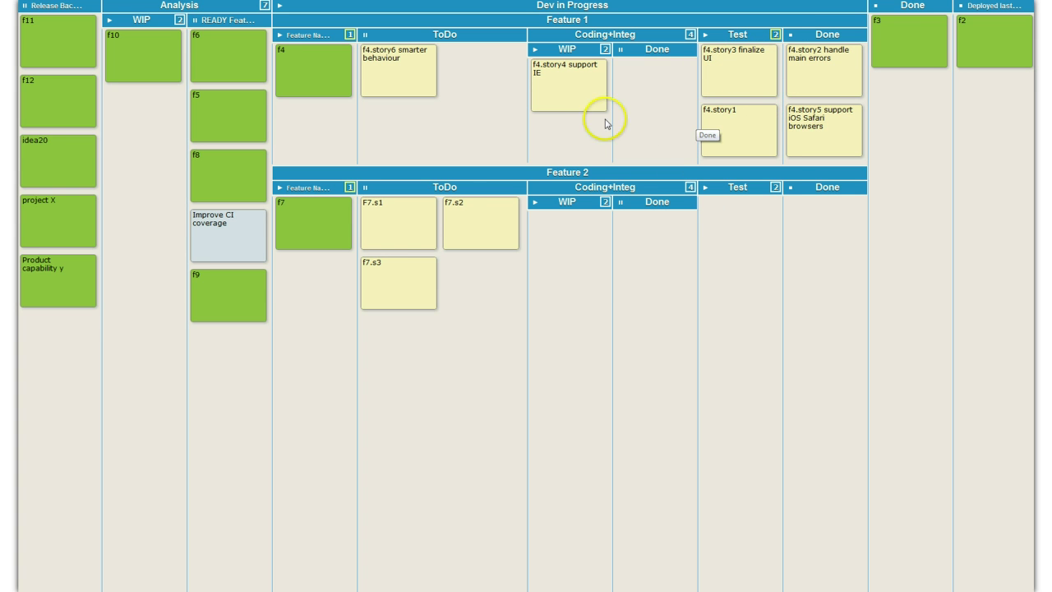
Move f4.story6 to WIP, f4.story4 to Coding+Integ Done, and f4.story3 and f4.story1 to Feature 1's Done lane.
left_click_drag(408, 72, 585, 151)
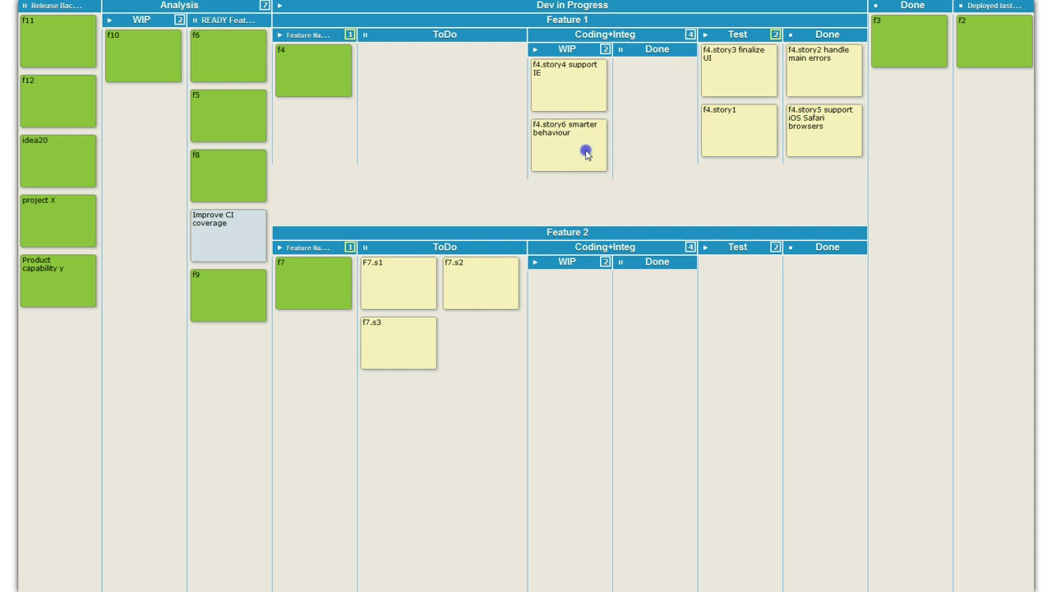
left_click_drag(584, 86, 657, 90)
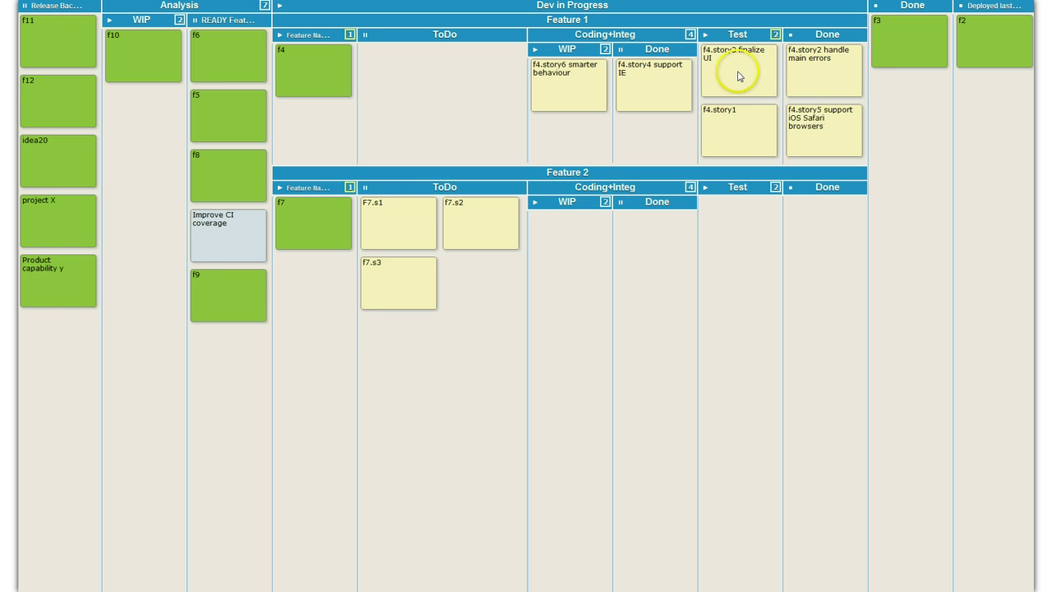
left_click_drag(737, 73, 826, 185)
left_click_drag(723, 65, 803, 229)
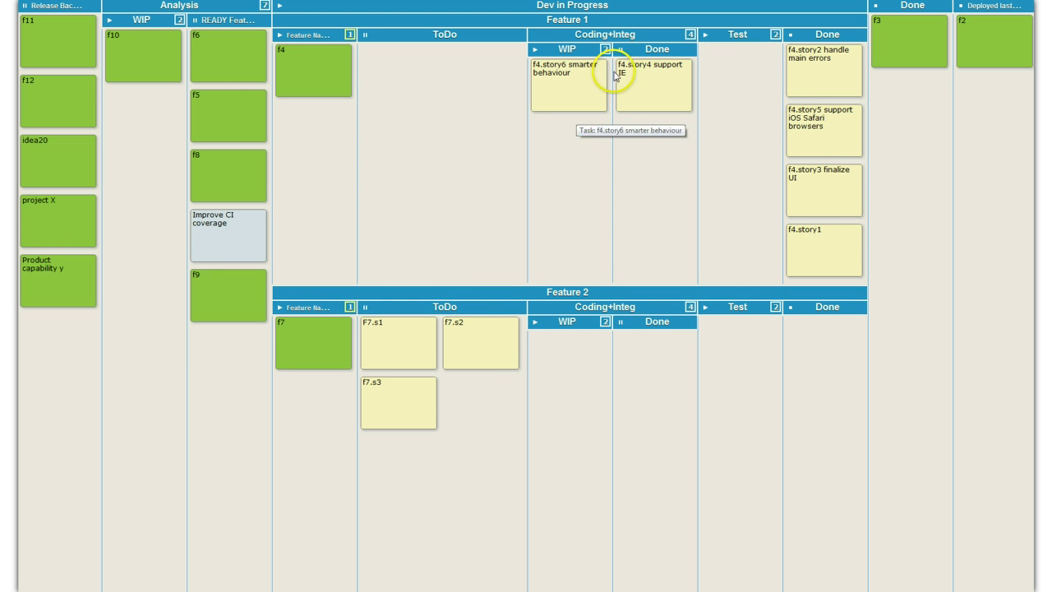
Move f4.story4 to Test and f4.story6 to Coding+Integ Done, and pull f7.s2 and f7.s3 into Feature 2's WIP lane.
left_click_drag(661, 81, 742, 70)
left_click_drag(586, 85, 654, 92)
left_click_drag(506, 331, 574, 380)
left_click_drag(490, 351, 552, 422)
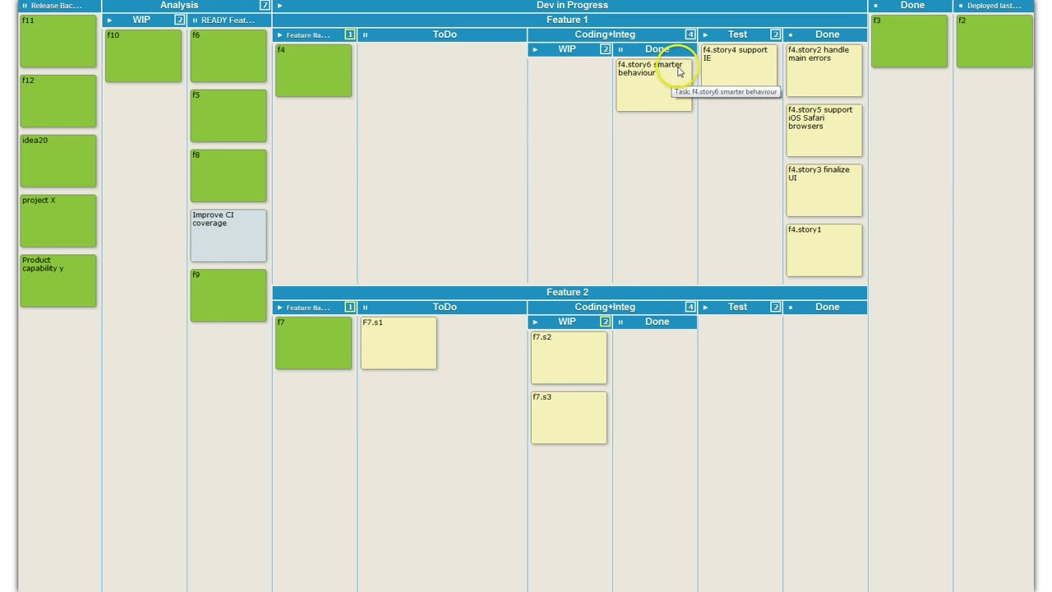
Bring f4.story4 and f4.story6 to Feature 1's Done lane, and move f7.s2 to Feature 2's Coding+Integ Done lane.
left_click_drag(662, 78, 738, 118)
left_click_drag(757, 78, 829, 285)
left_click_drag(709, 52, 803, 361)
left_click_drag(536, 469, 657, 478)
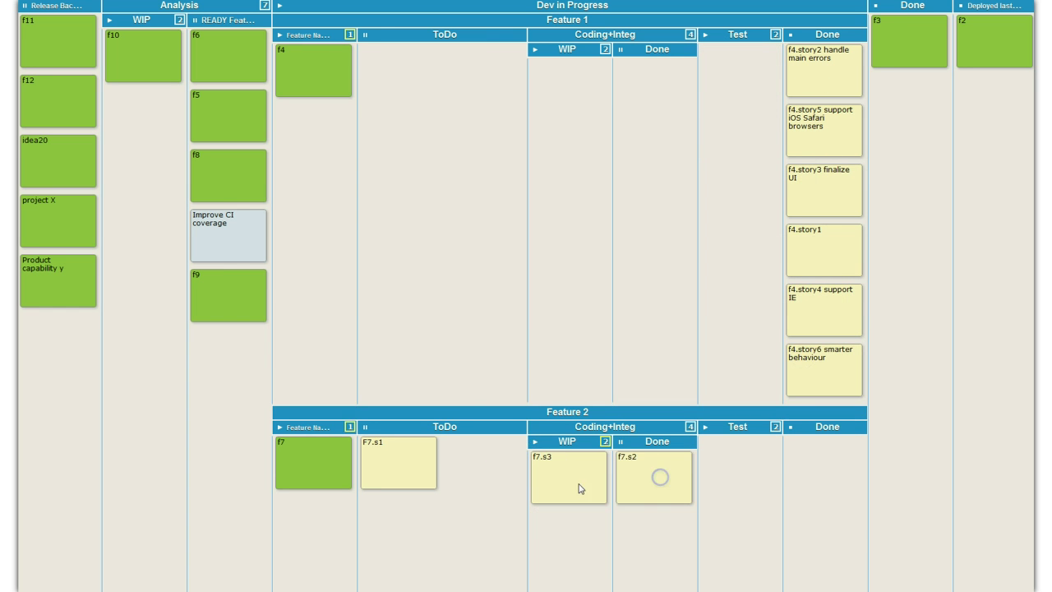
left_click(819, 37)
mouse_move(871, 41)
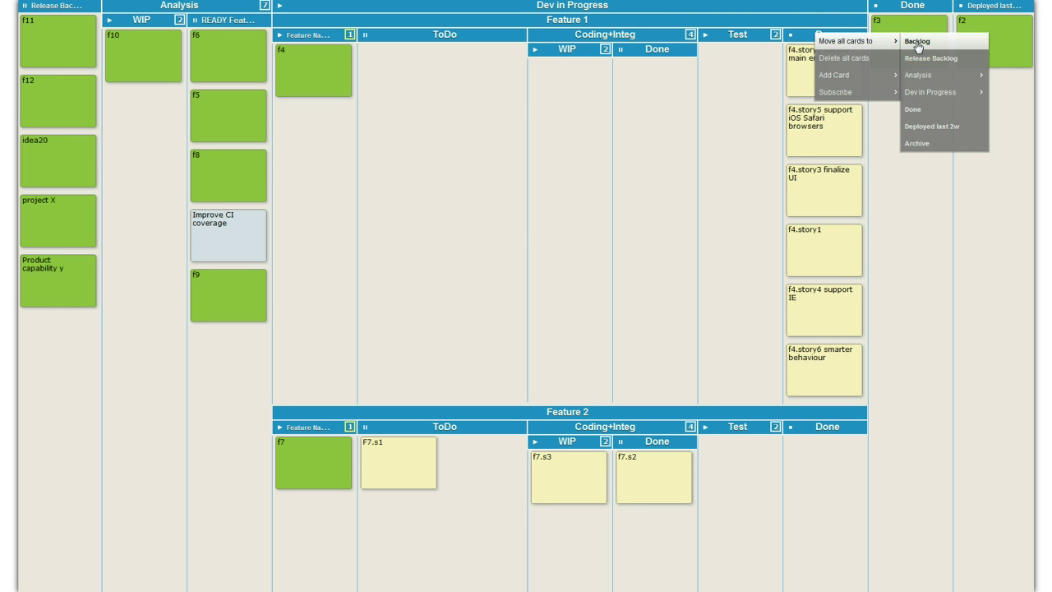
left_click(832, 12)
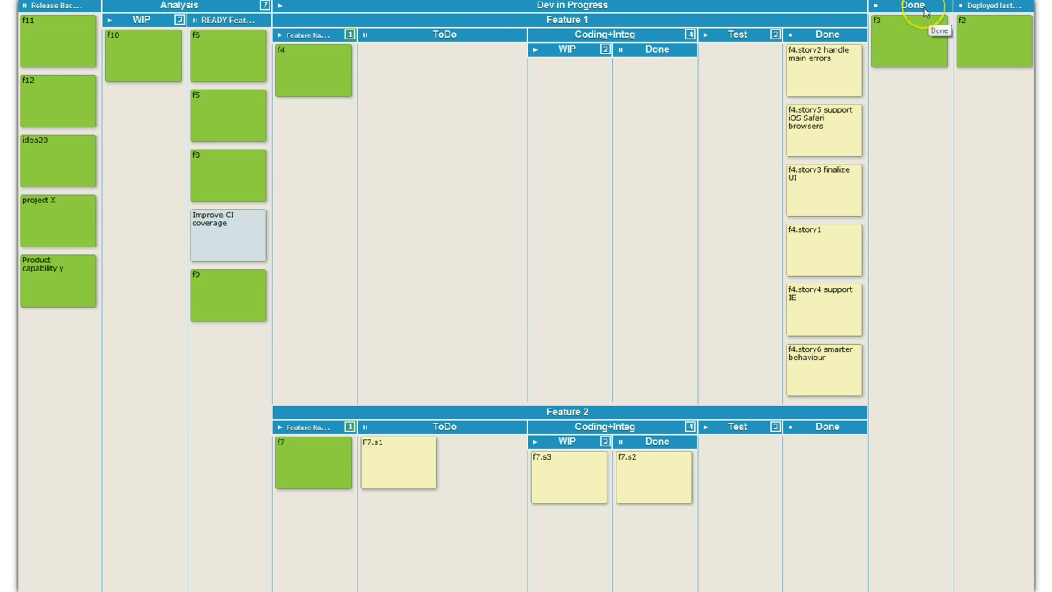
Archive the f2 card from the Deployed last 2w lane and move f3 from Done into that lane.
right_click(985, 34)
mouse_move(956, 125)
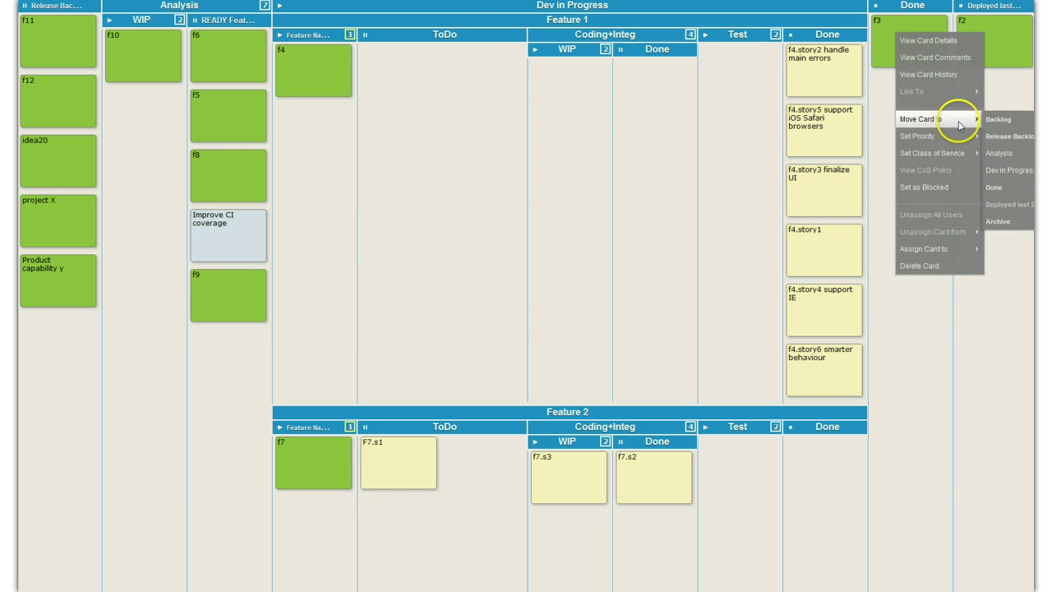
left_click(1016, 221)
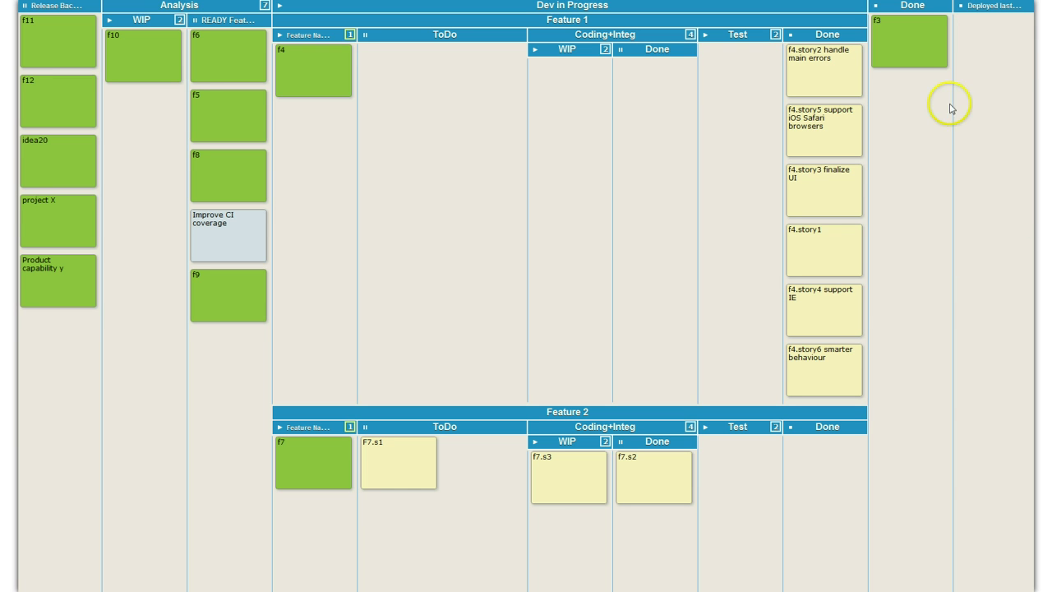
left_click_drag(899, 28, 988, 39)
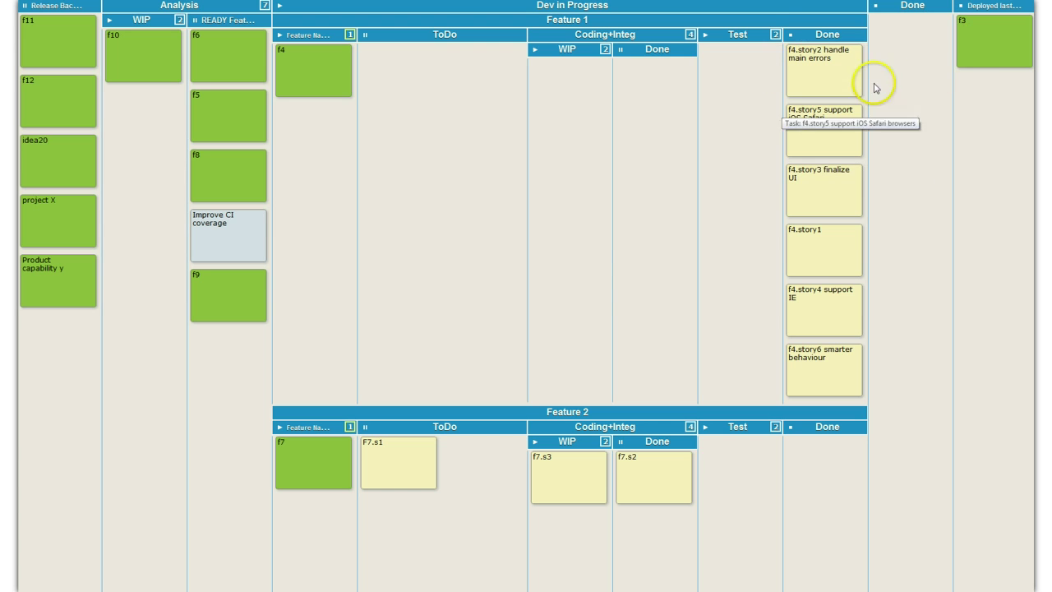
Archive all cards in Feature 1's Done lane and move the f4 feature card to the Deployed last 2w lane.
right_click(824, 38)
mouse_move(884, 41)
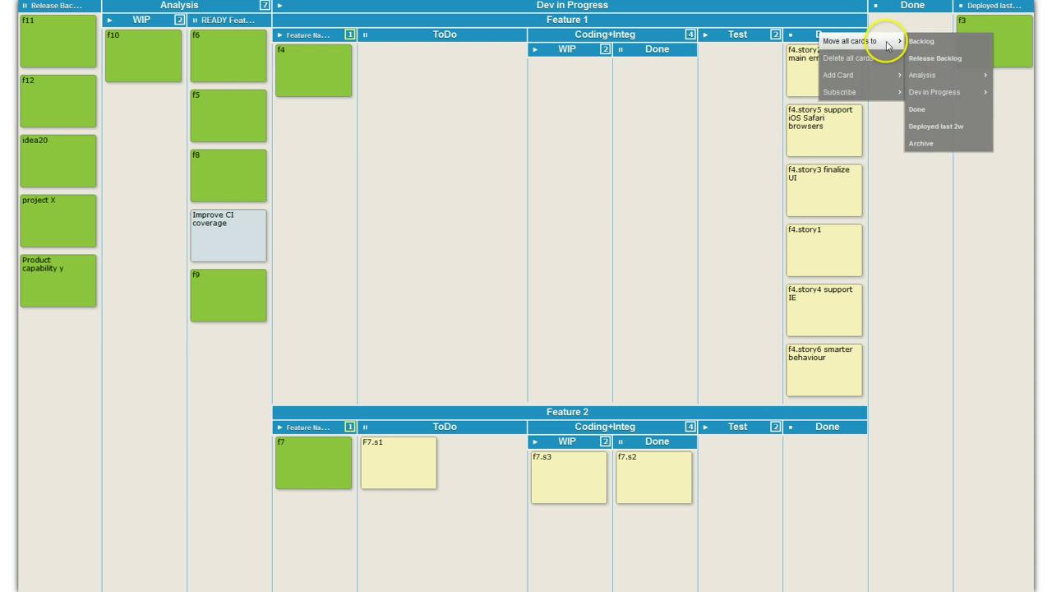
left_click(953, 143)
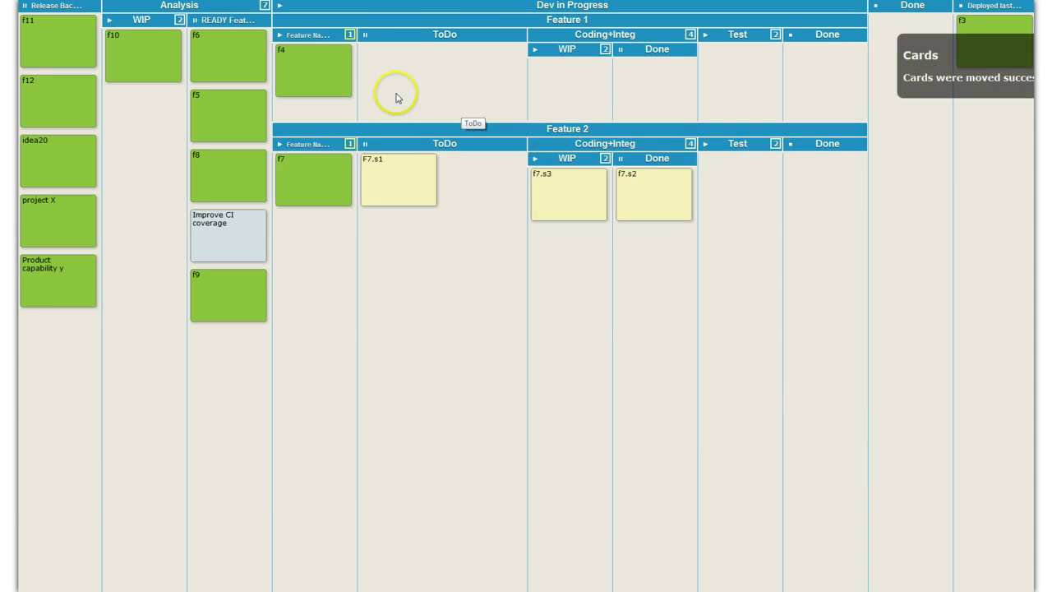
left_click_drag(324, 66, 986, 99)
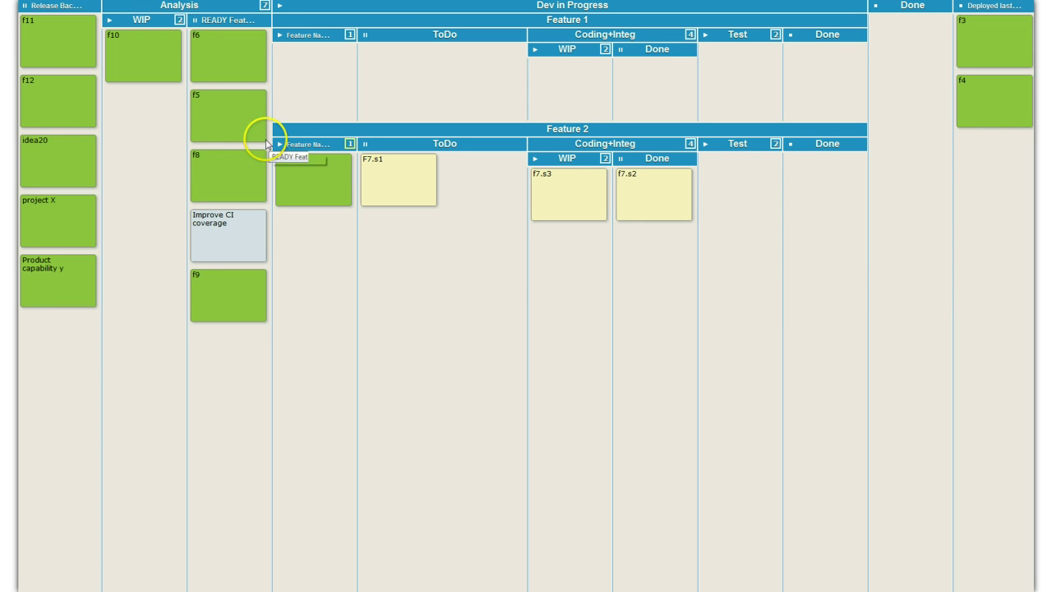
Pull f6 from READY Features into Feature 1's feature lane and f11 from the Release Backlog into Analysis WIP.
left_click_drag(219, 58, 298, 80)
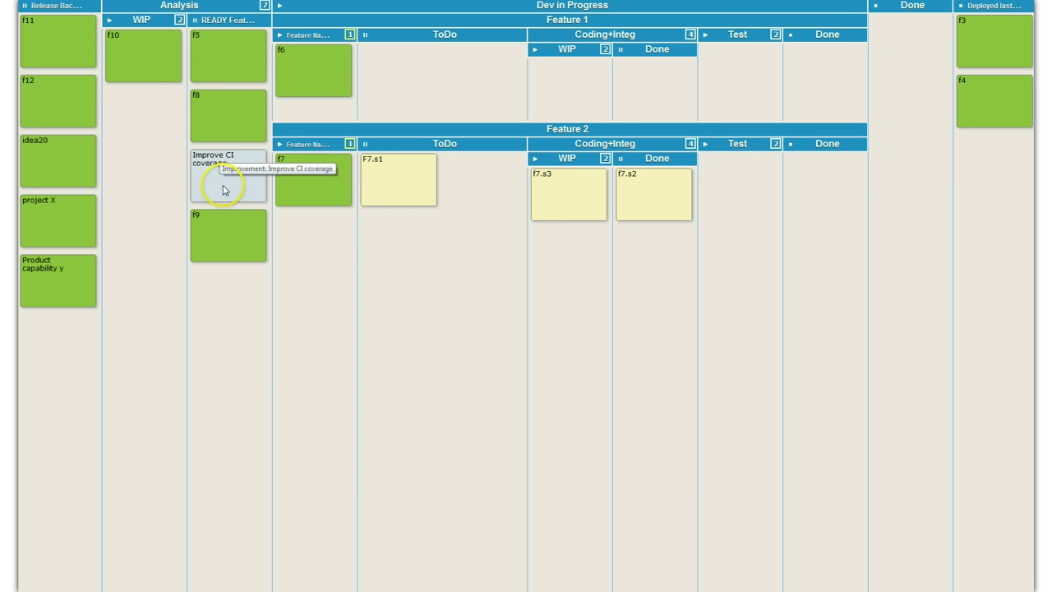
left_click_drag(50, 52, 135, 115)
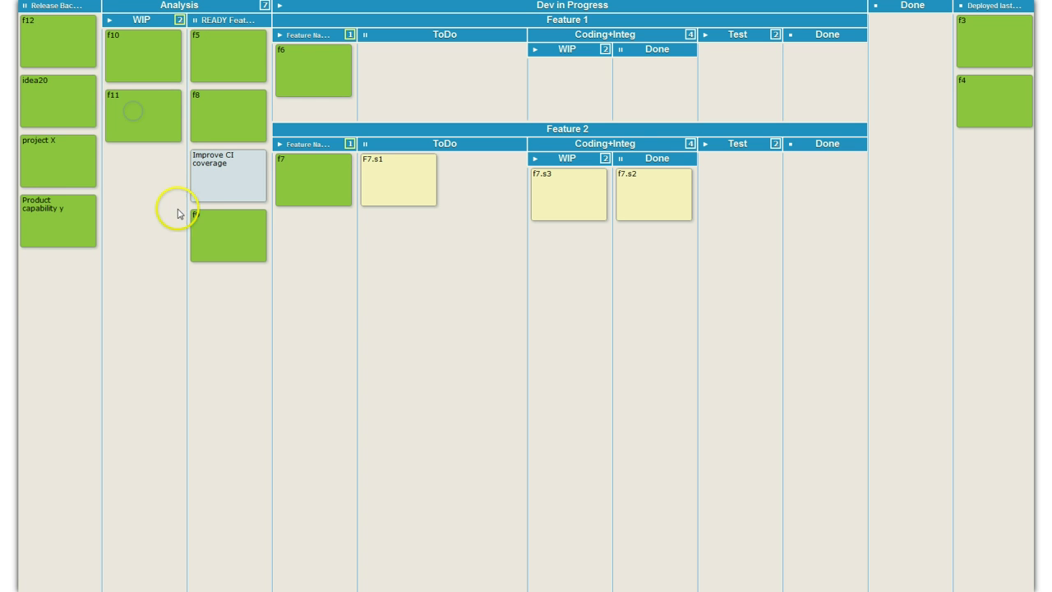
Move f10 from Analysis WIP to READY Features, and return f9 and f10 to the end of the Release Backlog.
left_click_drag(161, 52, 249, 305)
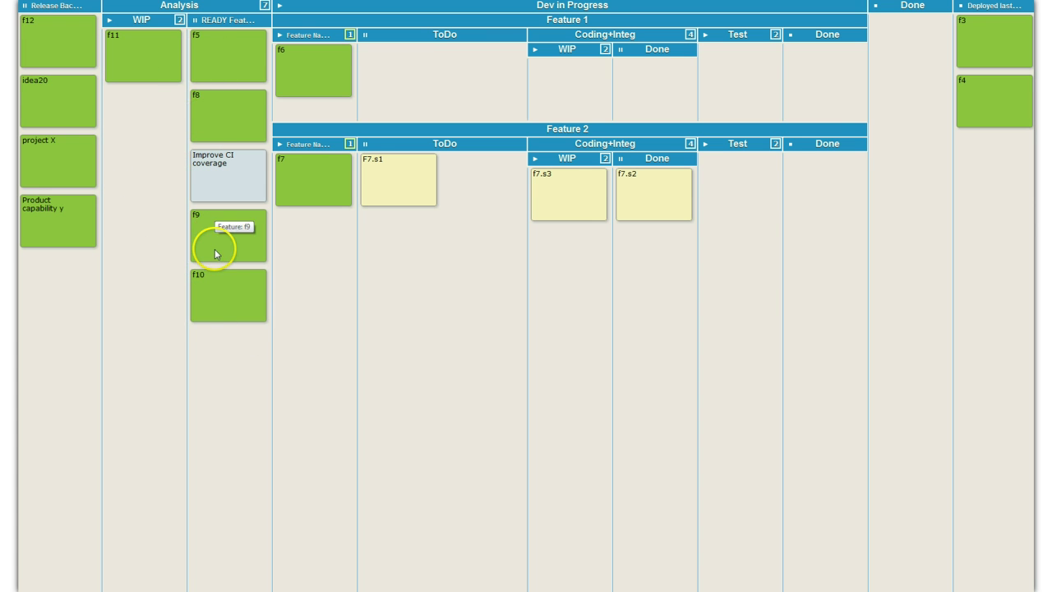
left_click_drag(214, 249, 51, 353)
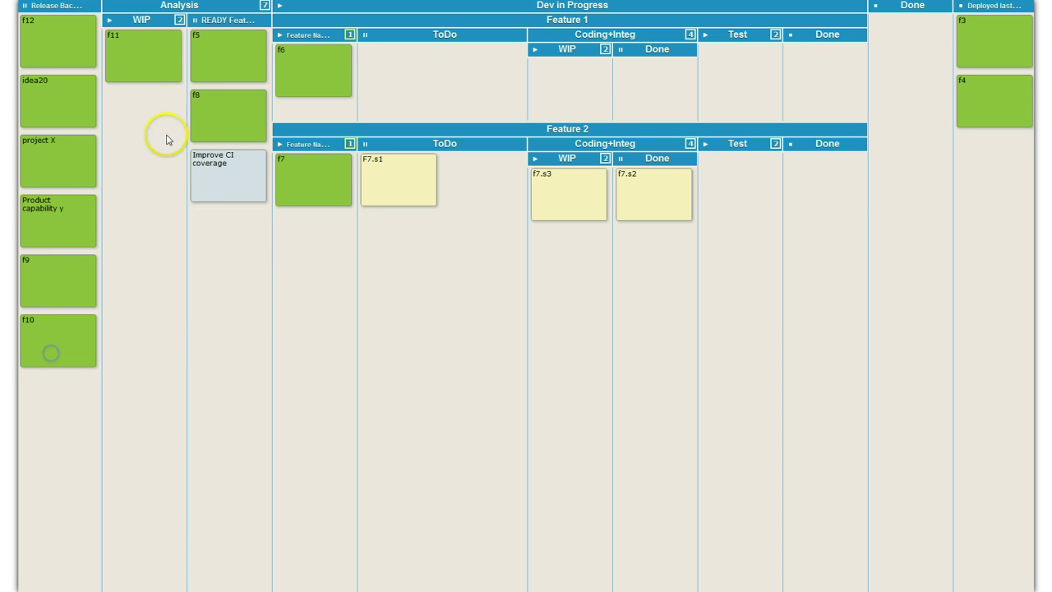